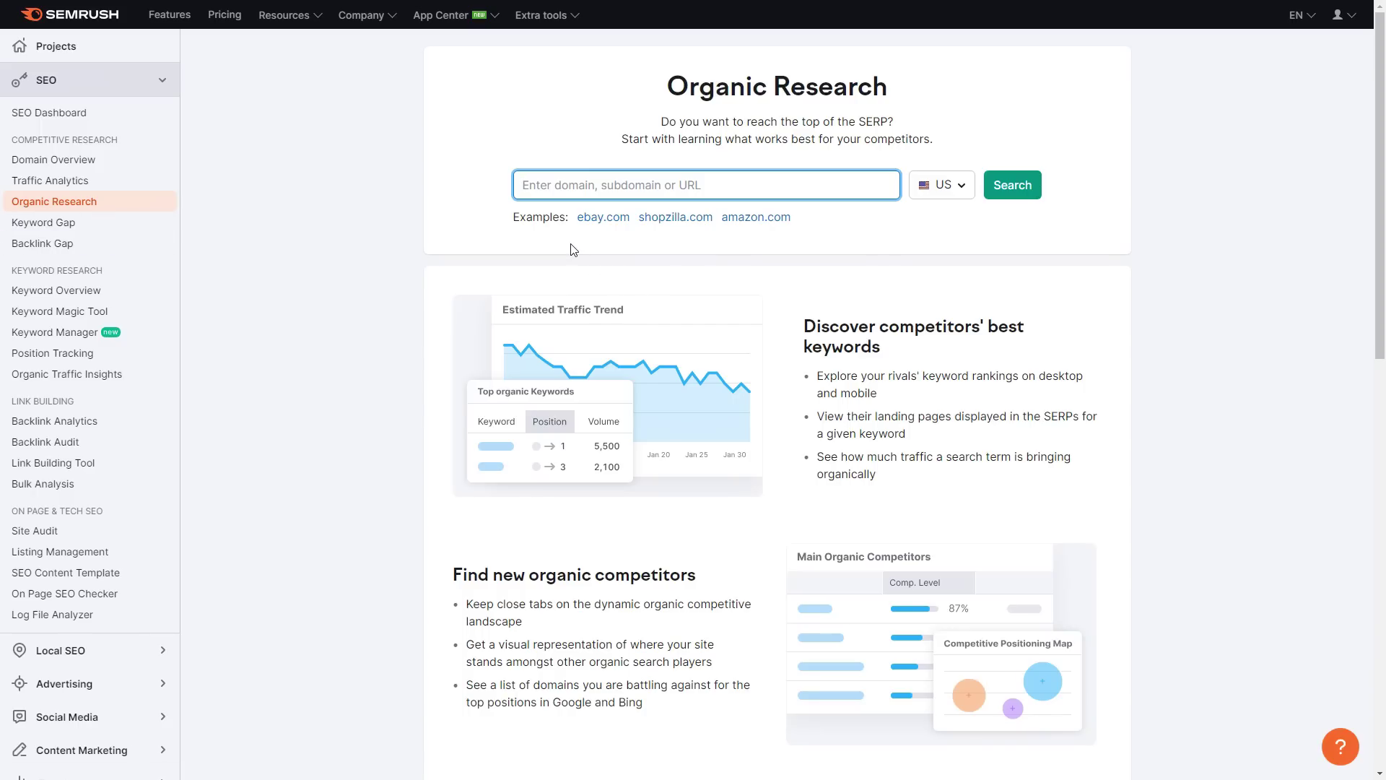
Open Organic Research from the SEO > Competitive Research sidebar.
click(667, 255)
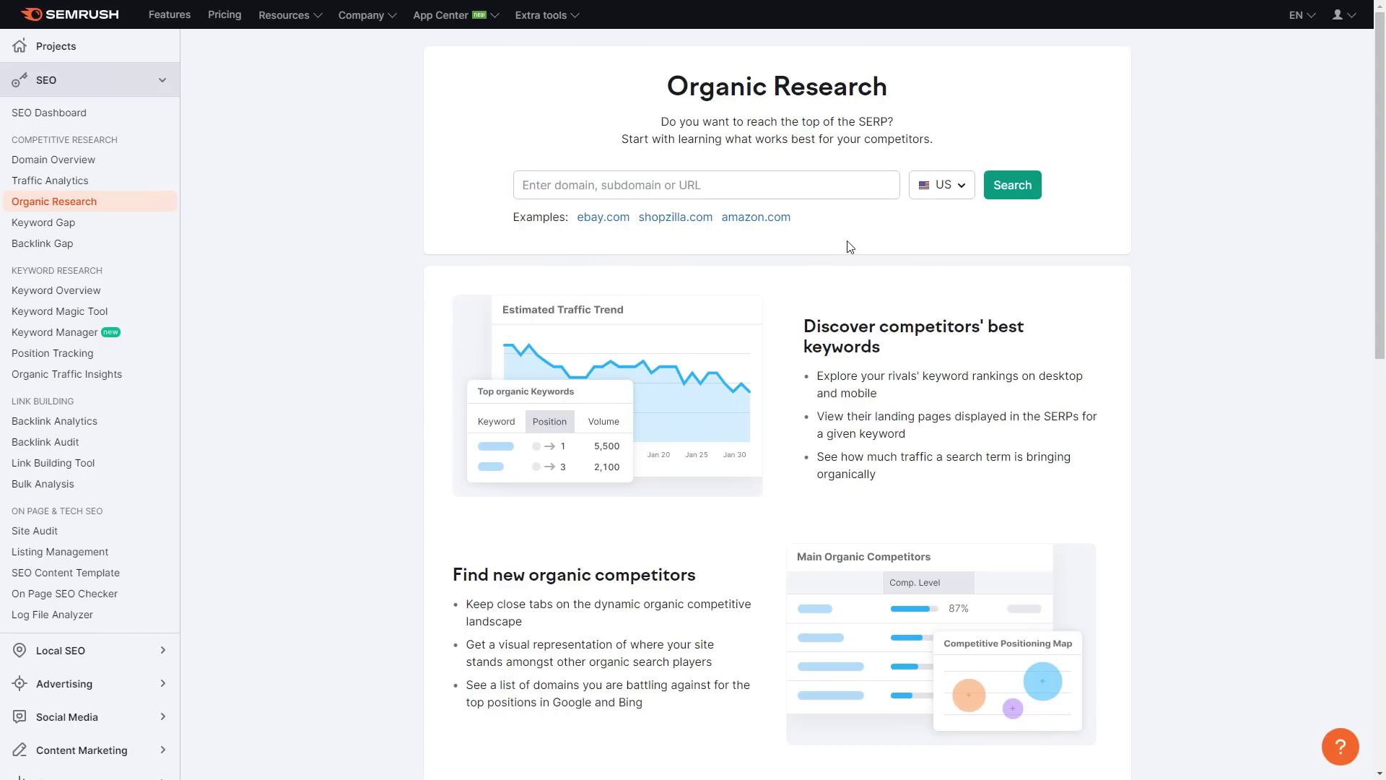
click(584, 178)
text(https://www.pcgamer.com/au/)
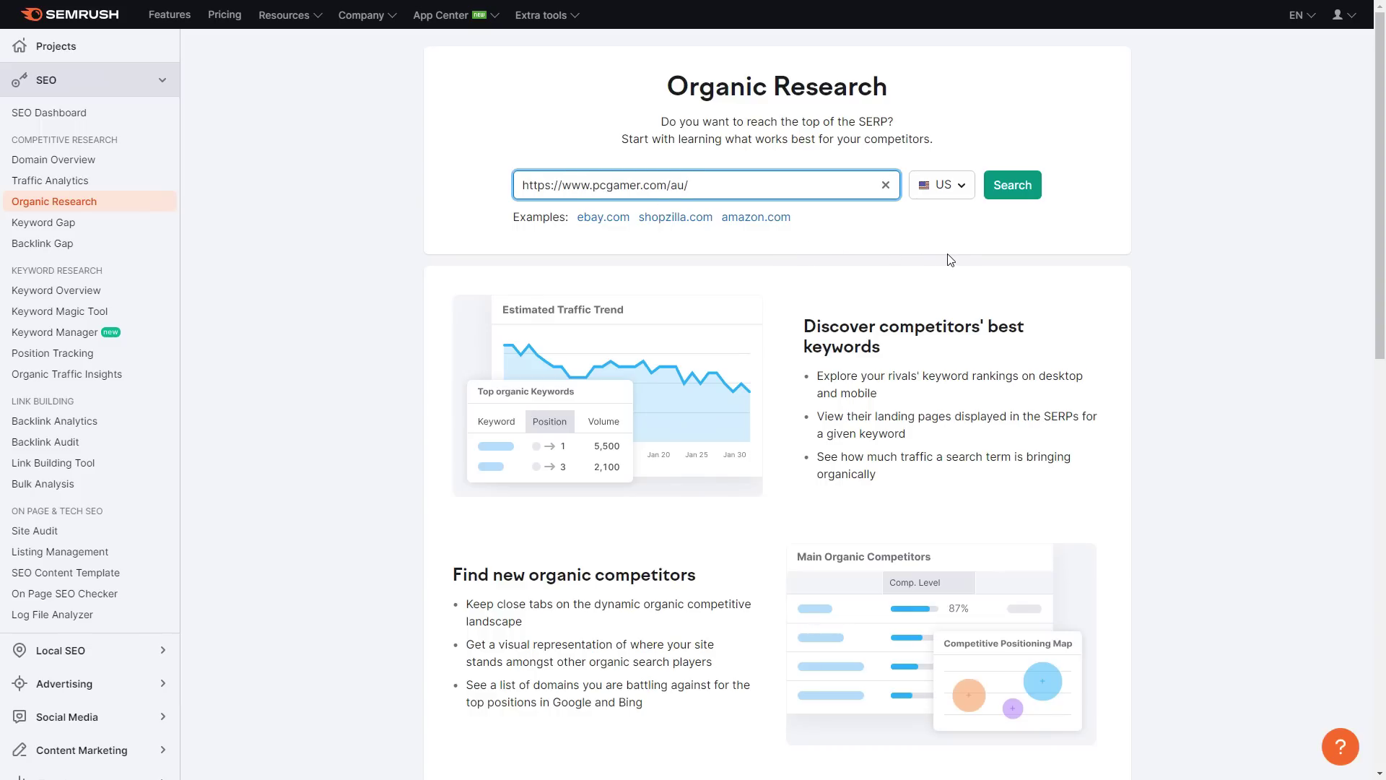
click(1025, 185)
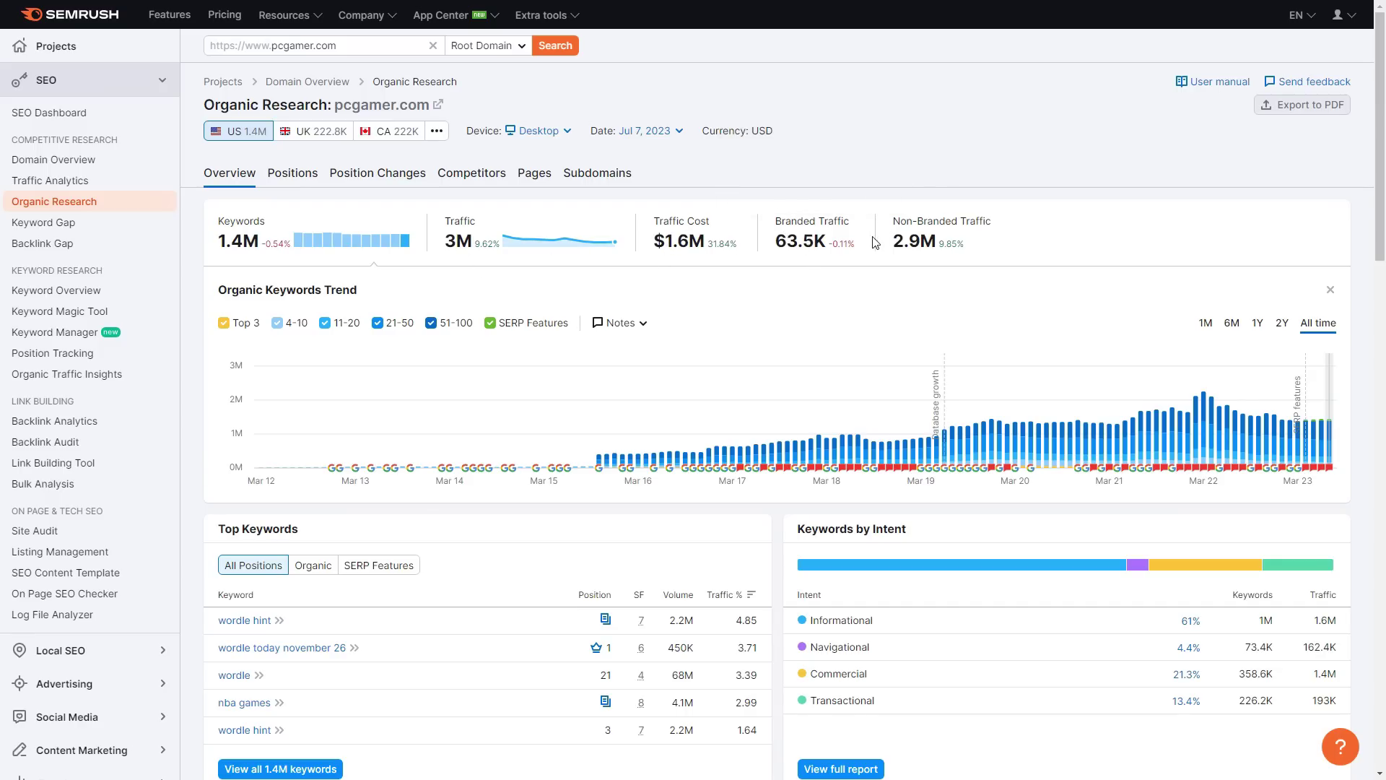
mouse_move(238, 299)
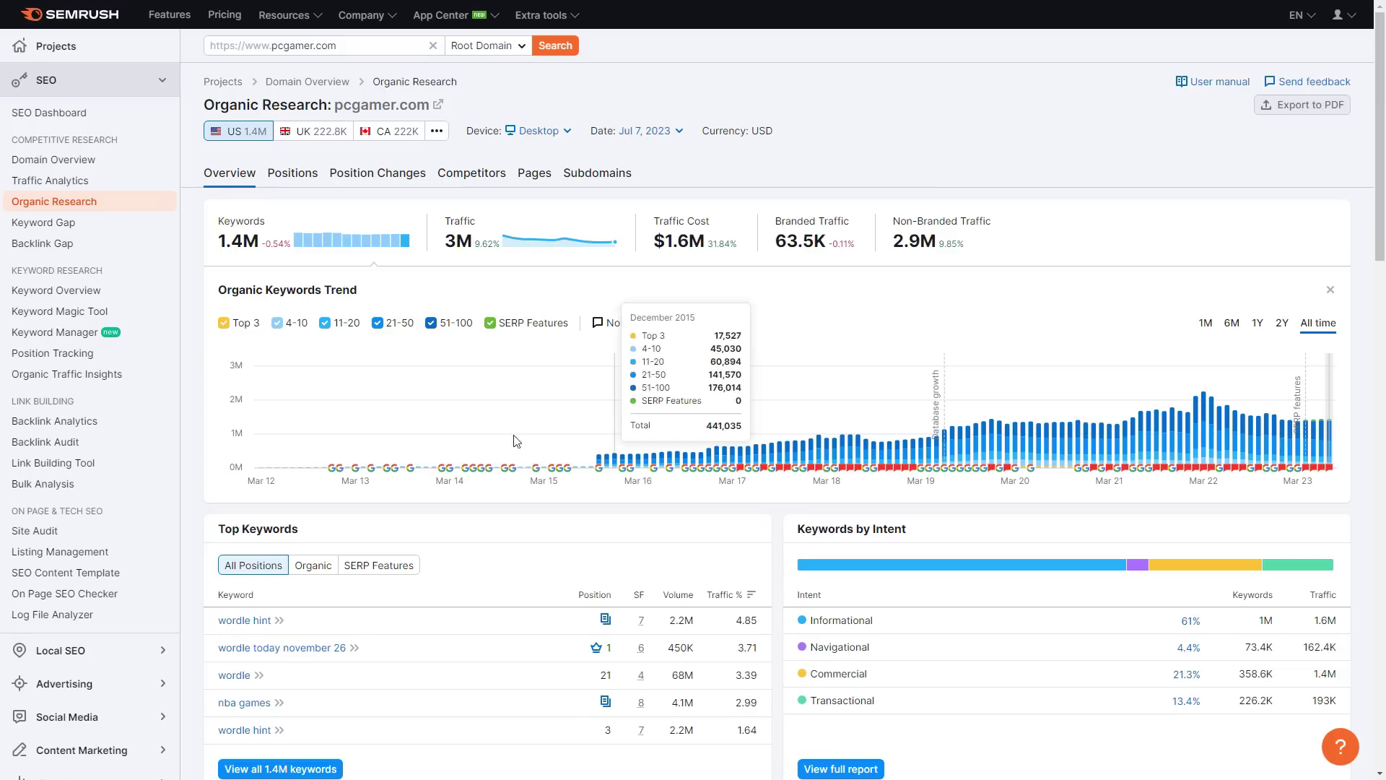
scroll(407, 491, down, 1)
scroll(406, 491, up, 1)
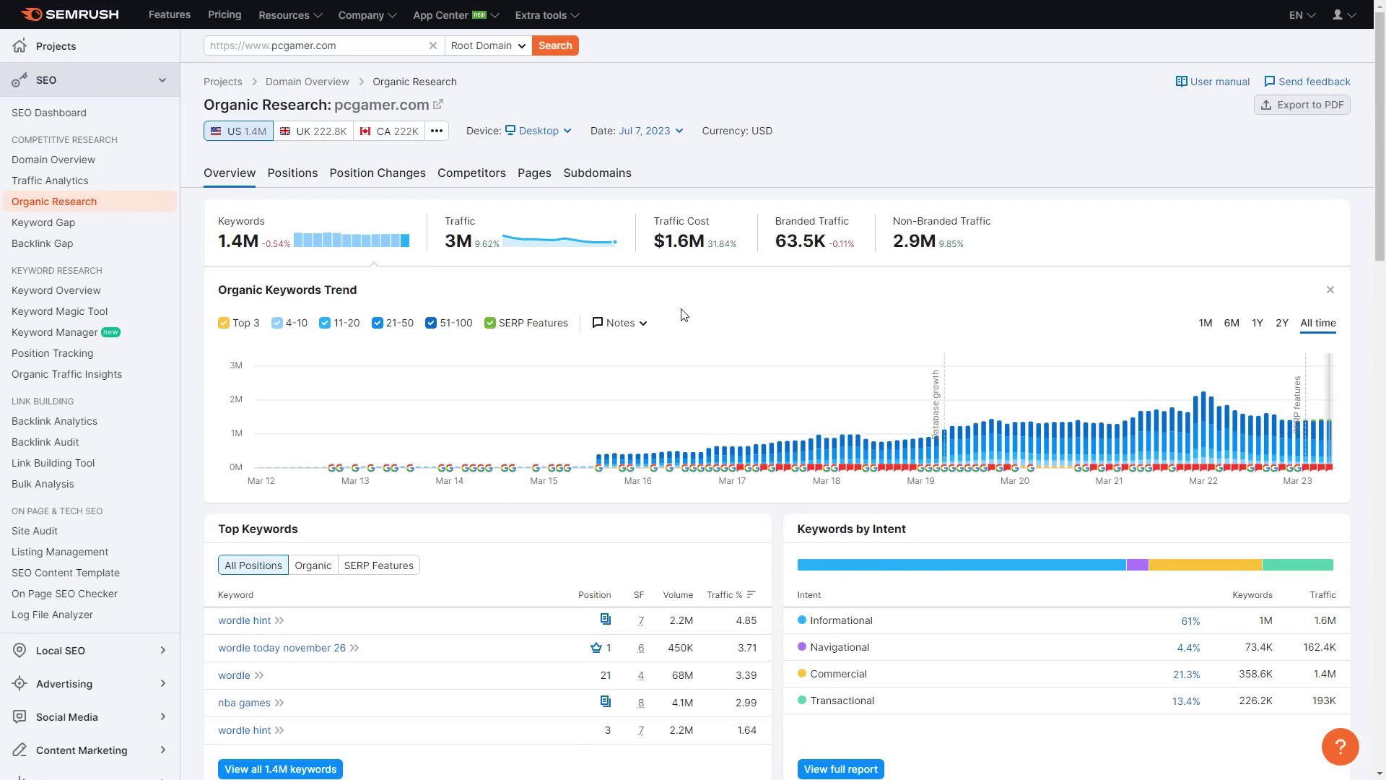
Open pcgamer.com's Competitors report and browse the organic competitors table.
click(469, 180)
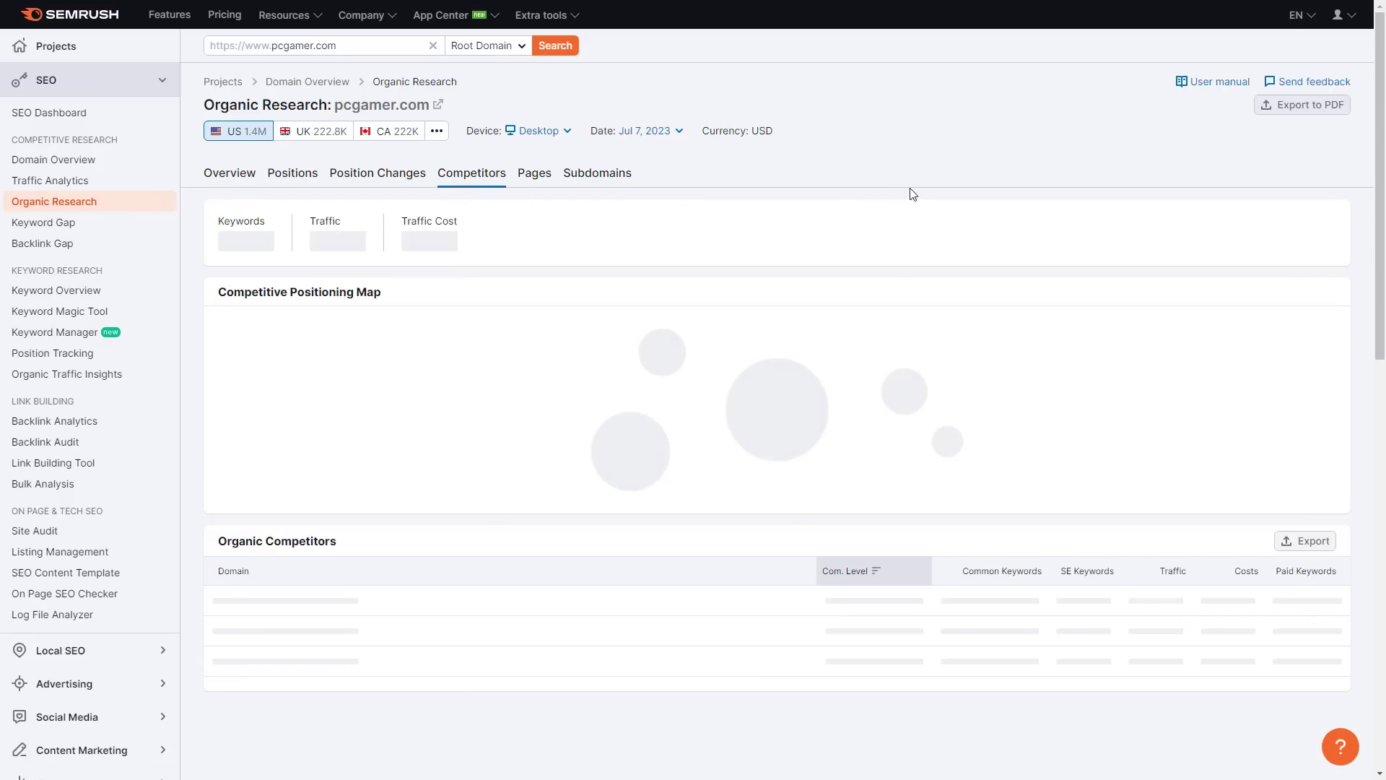
scroll(920, 197, down, 2)
scroll(924, 206, down, 2)
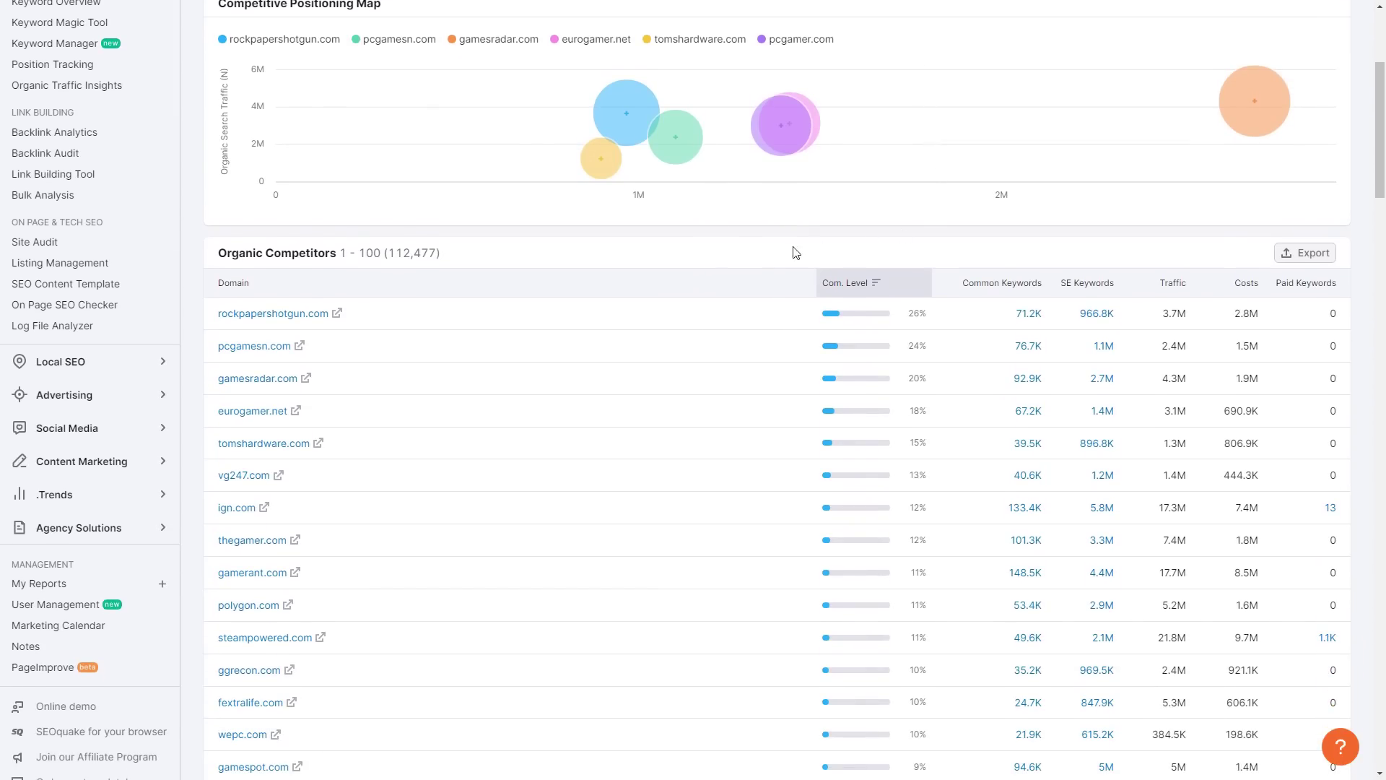
scroll(526, 249, up, 4)
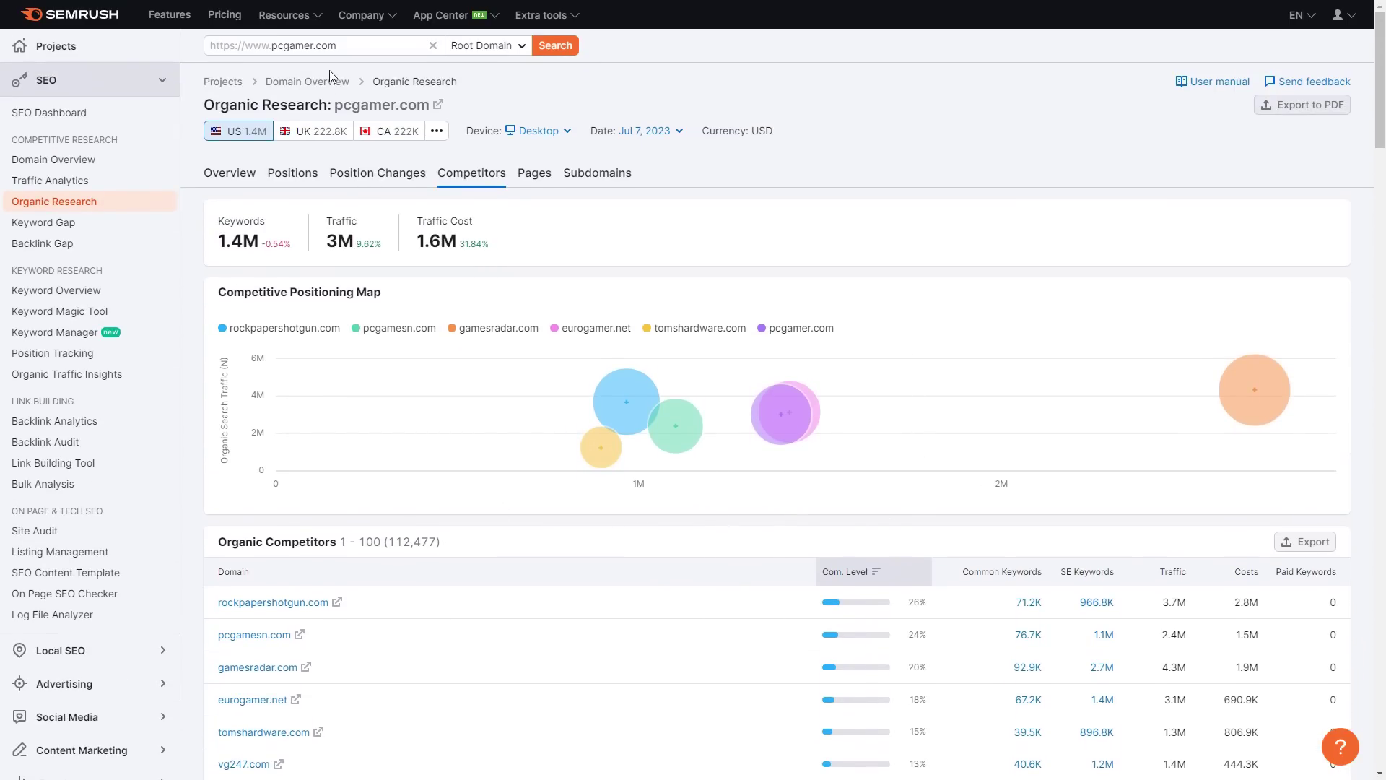
scroll(759, 296, down, 4)
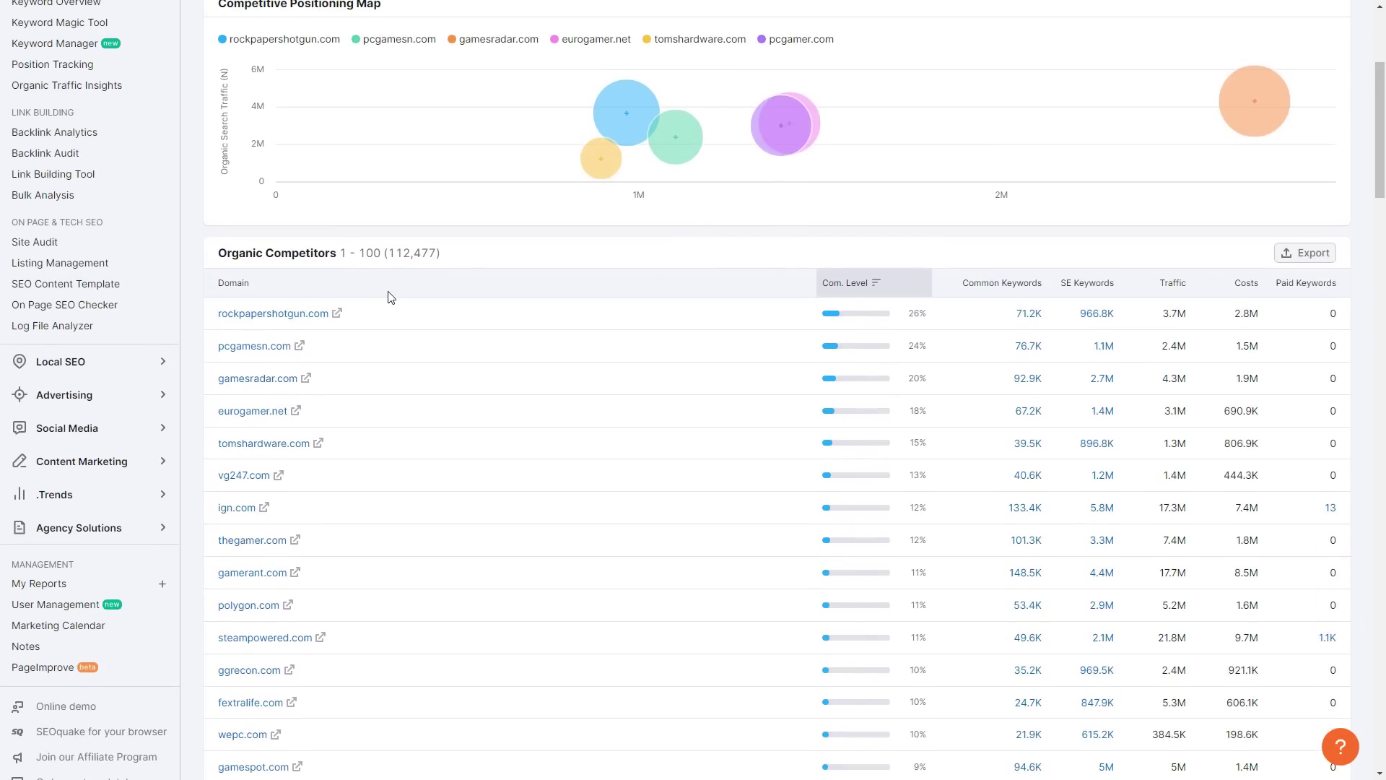
scroll(423, 281, down, 1)
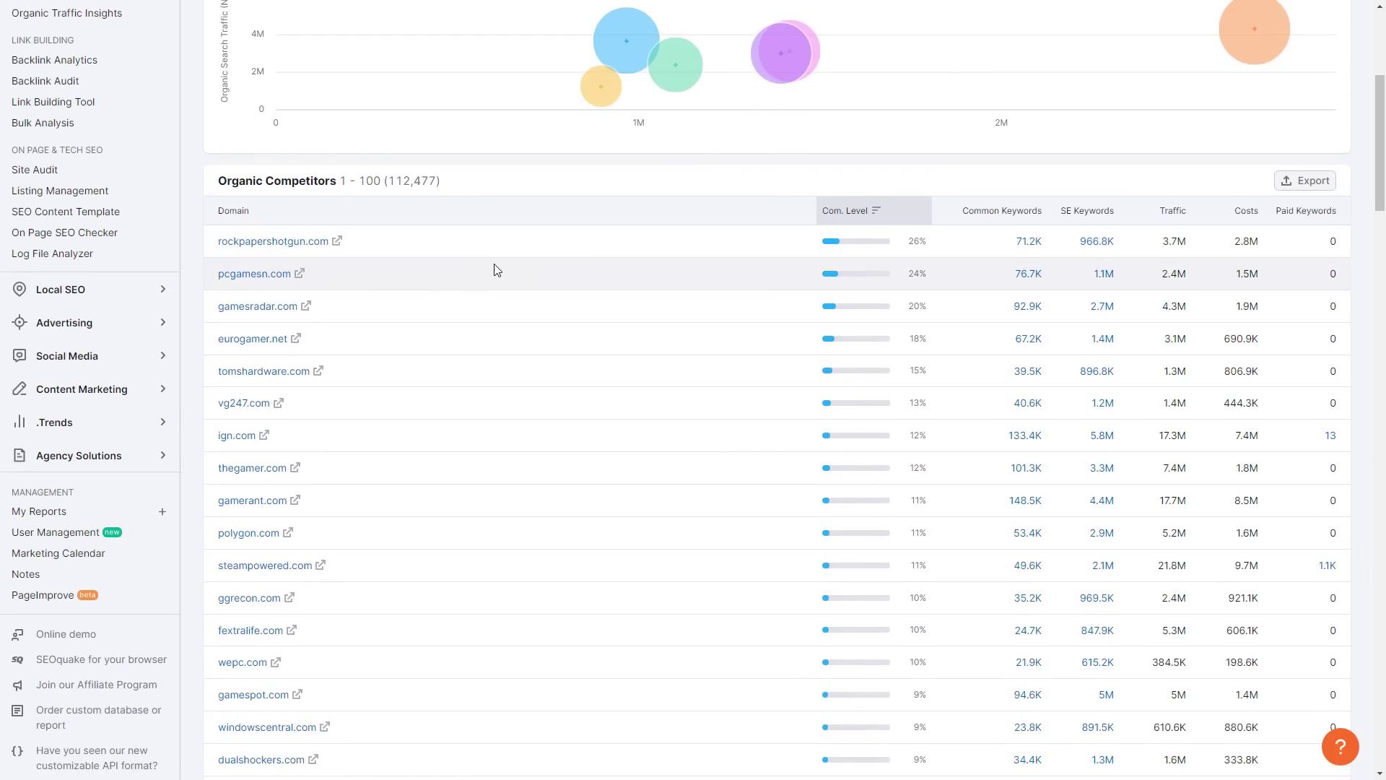
scroll(549, 307, down, 6)
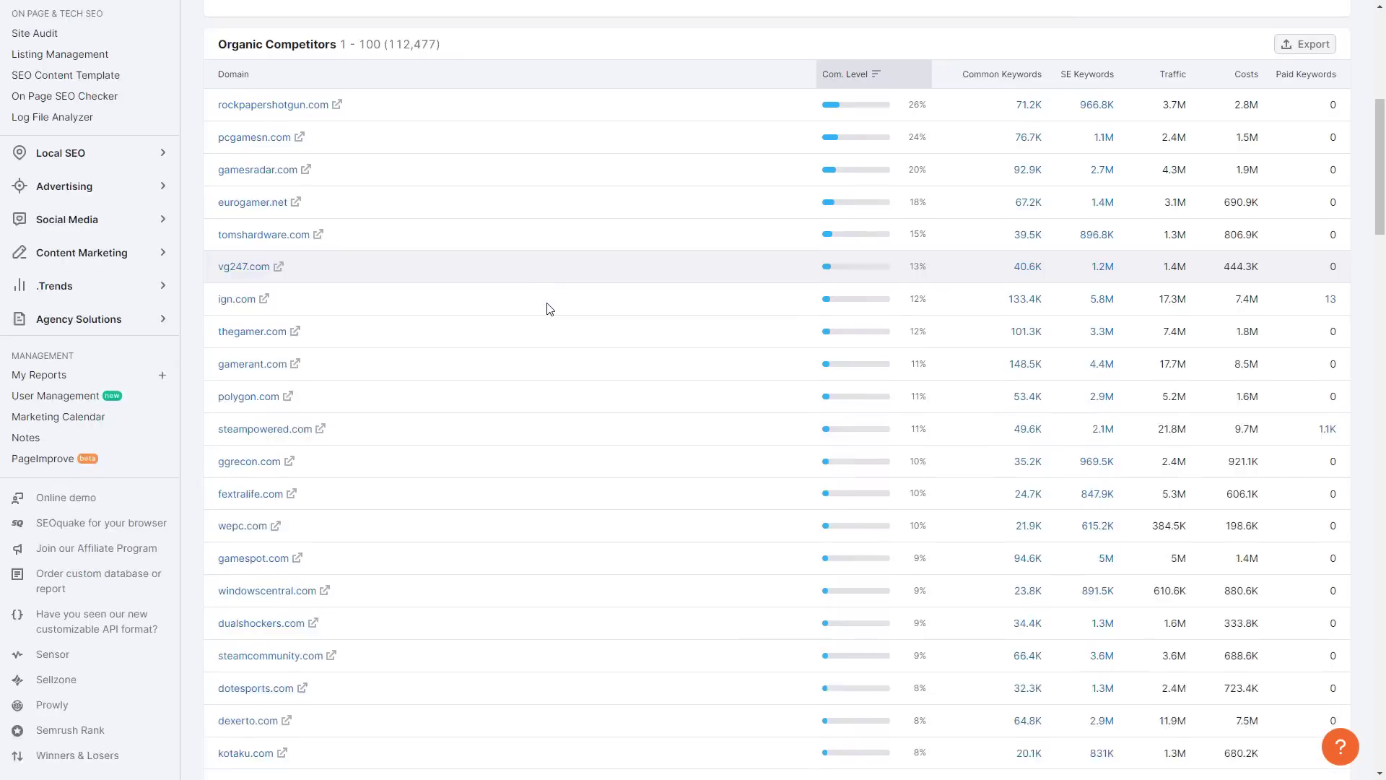
scroll(545, 299, down, 14)
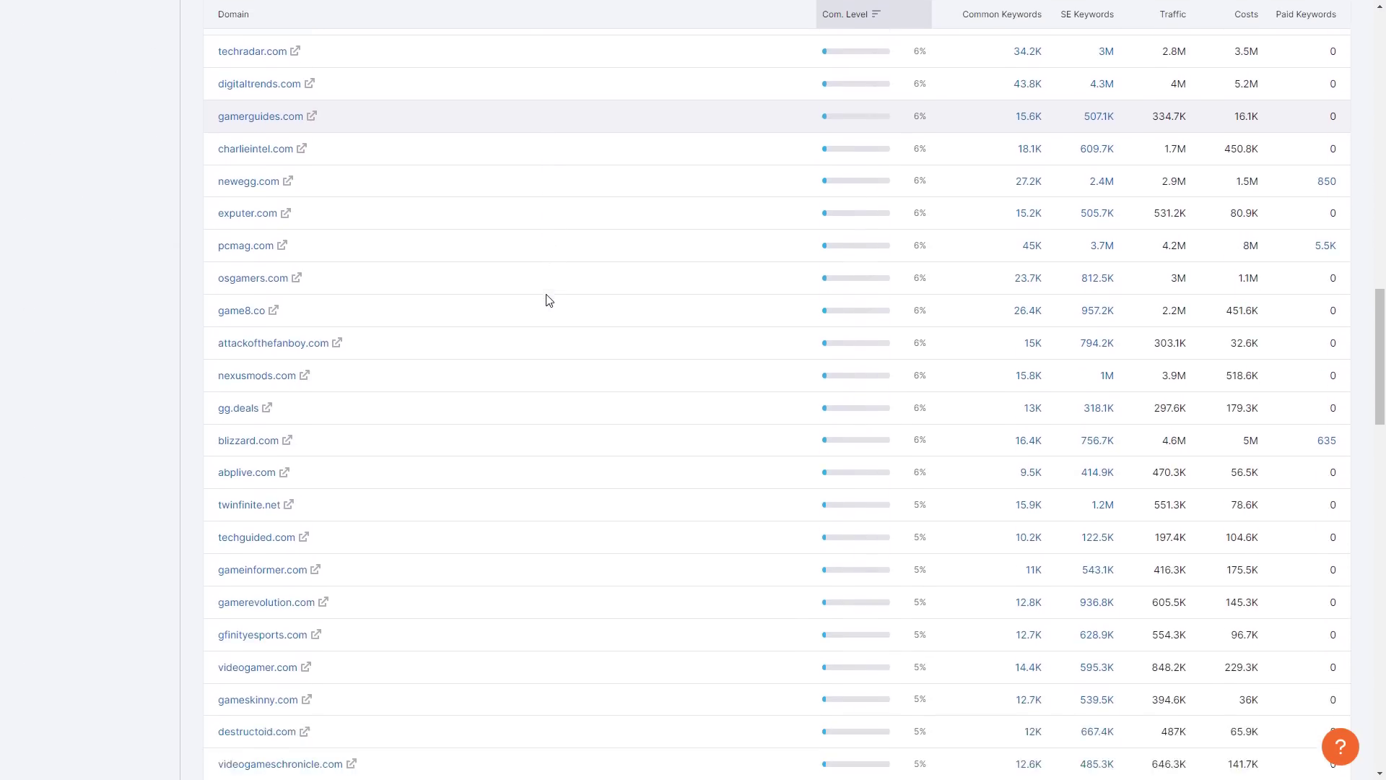
scroll(546, 301, up, 20)
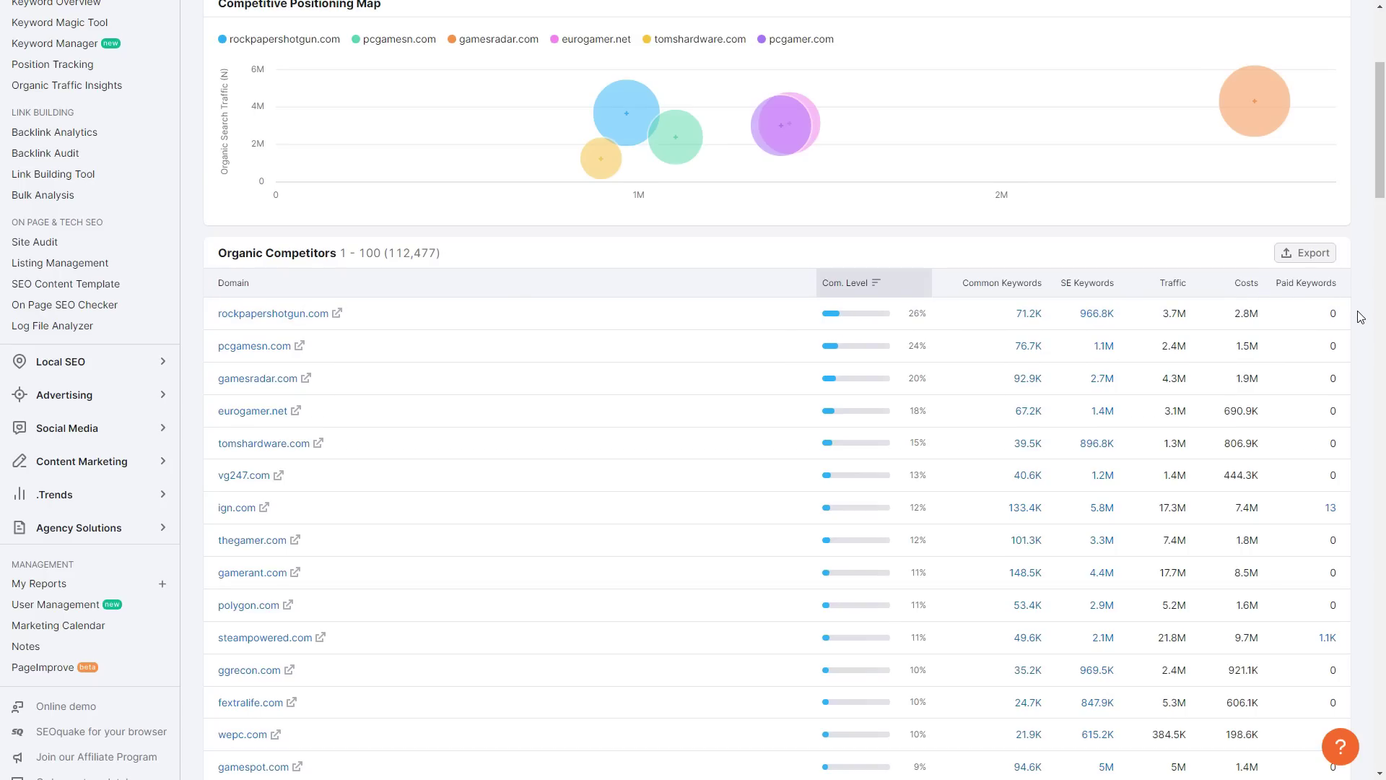
scroll(853, 304, up, 4)
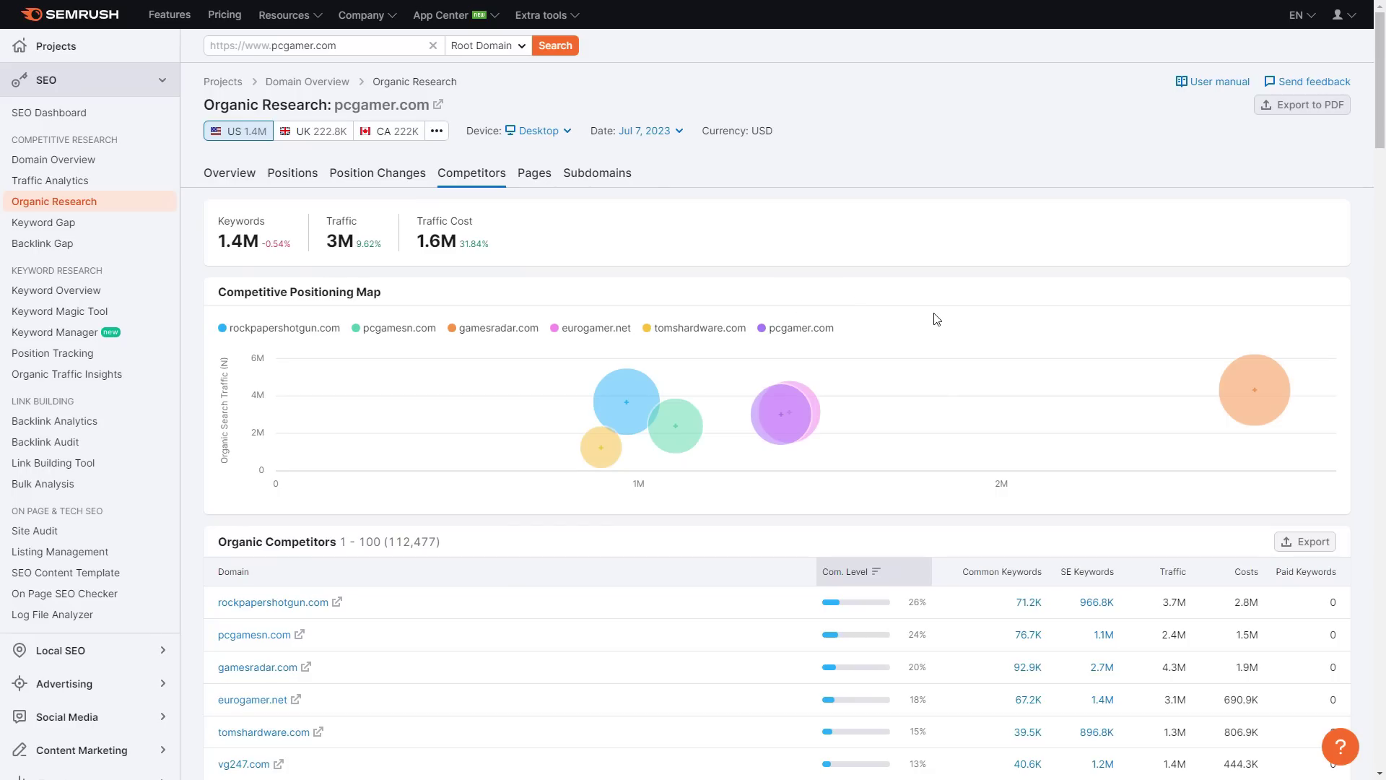
scroll(943, 322, down, 3)
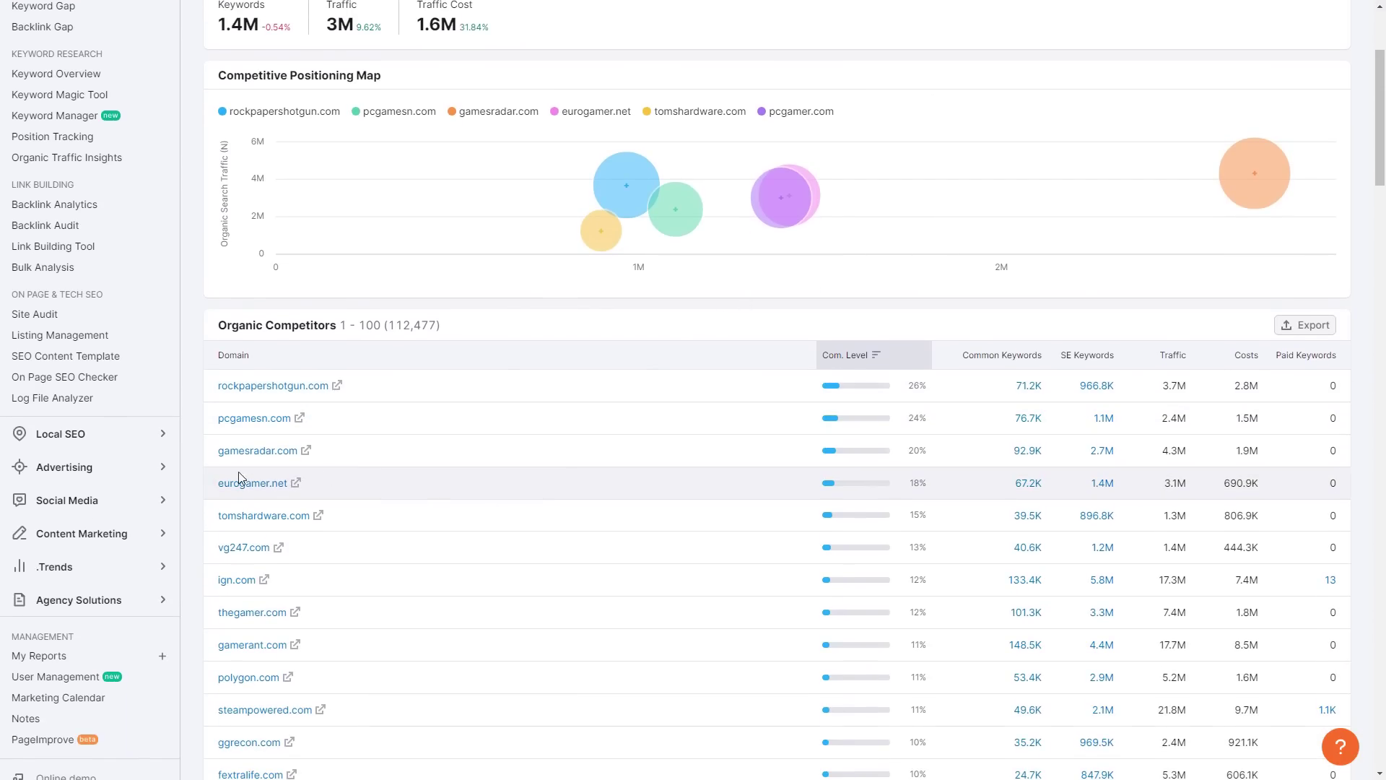
Copy the gamesradar.com domain from the table and select the domain in the top search bar.
drag(214, 452, 298, 464)
key(ctrl+c)
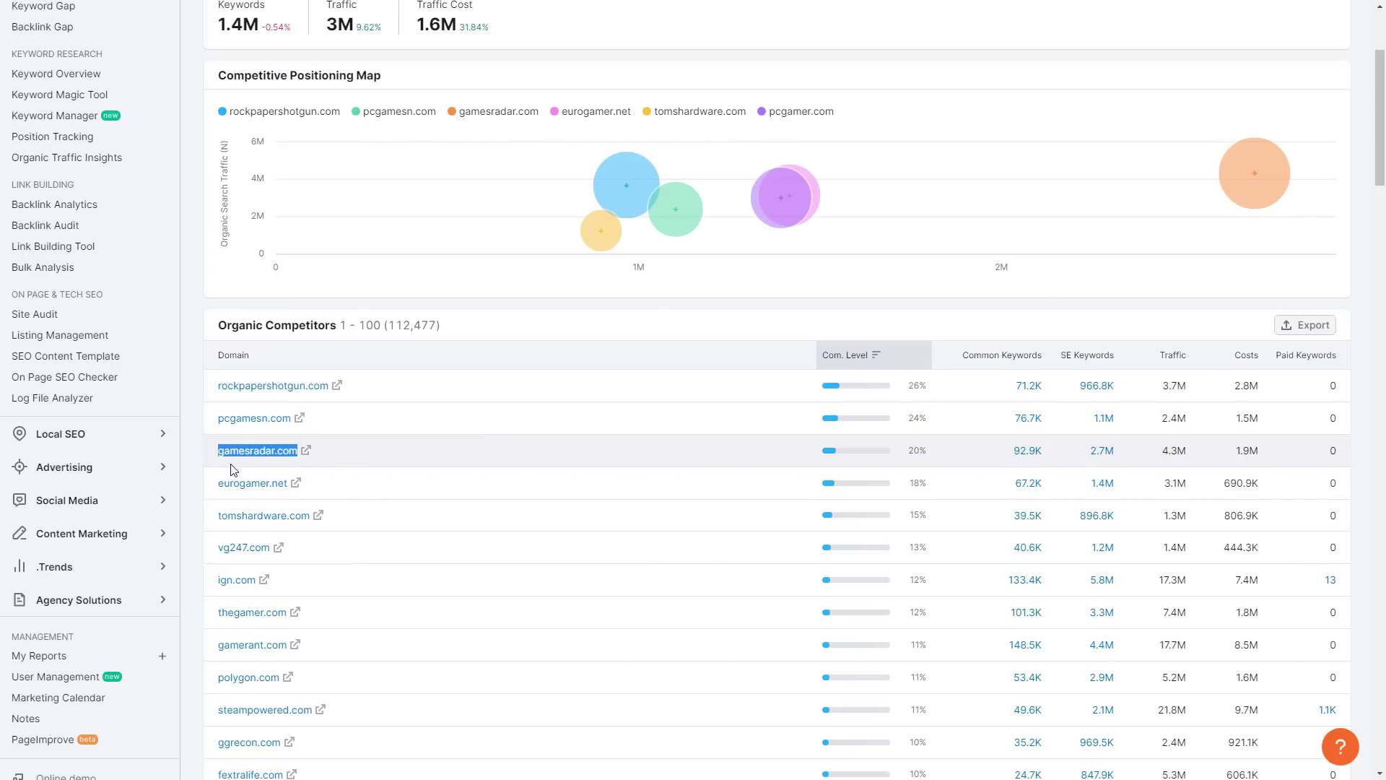
scroll(805, 431, up, 3)
mouse_move(805, 431)
click(719, 170)
click(358, 48)
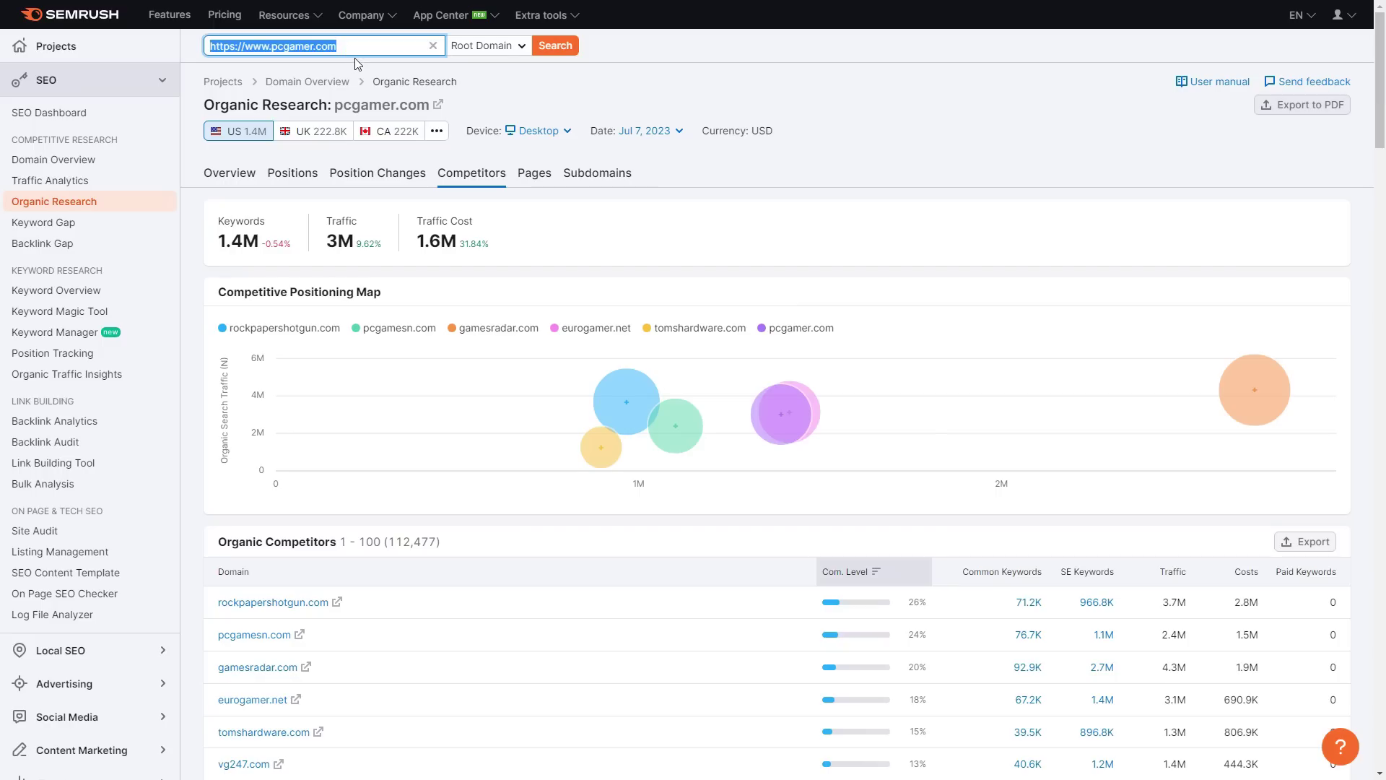
Switch the analysis to gamesradar.com and show its Positions keyword table.
key(ctrl+v)
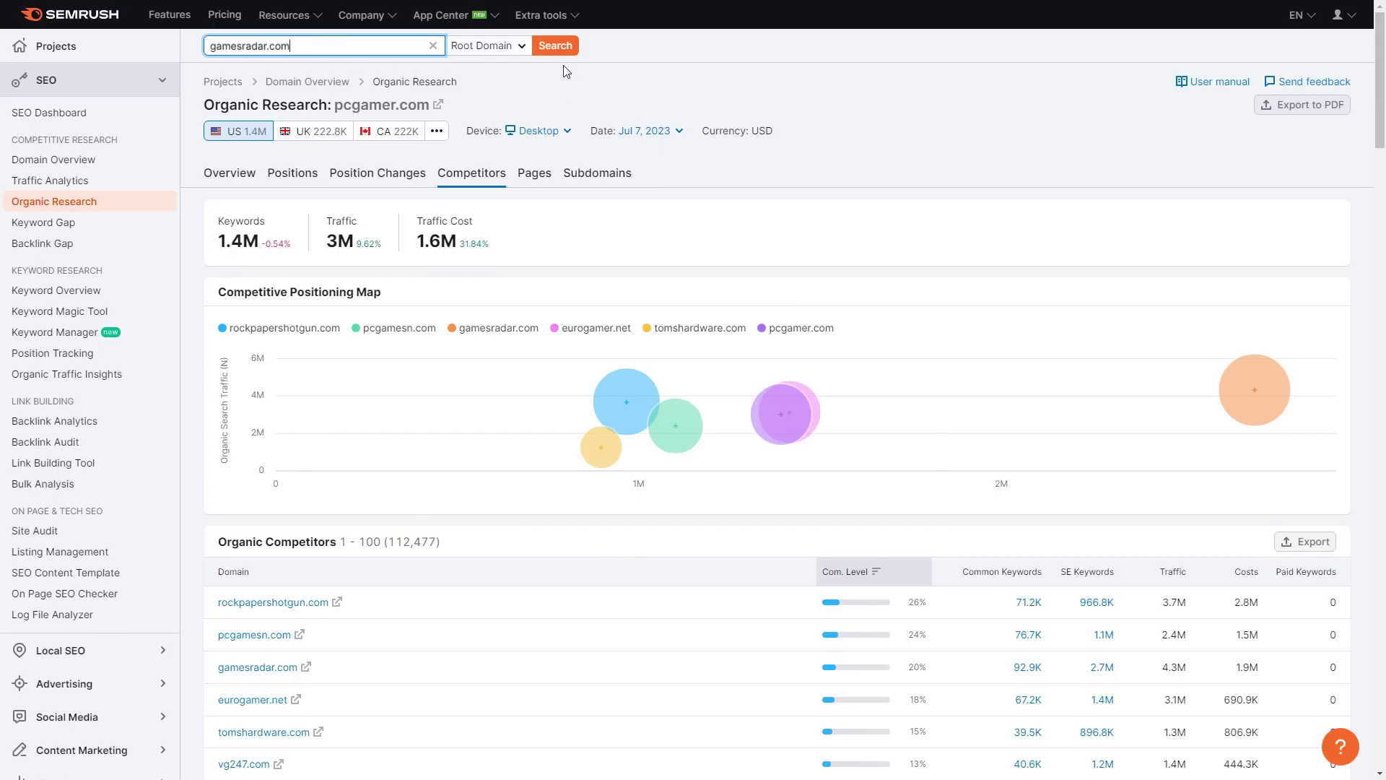
click(555, 46)
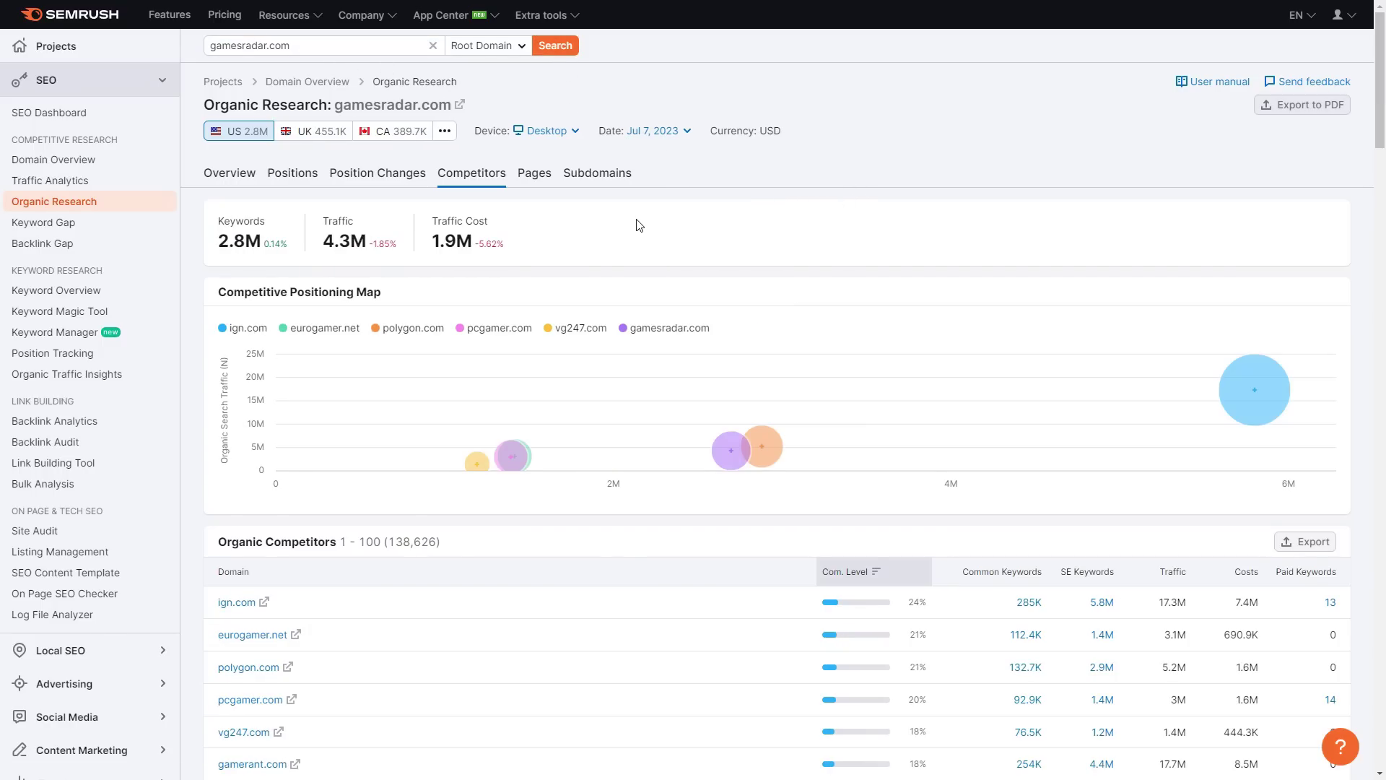
click(292, 175)
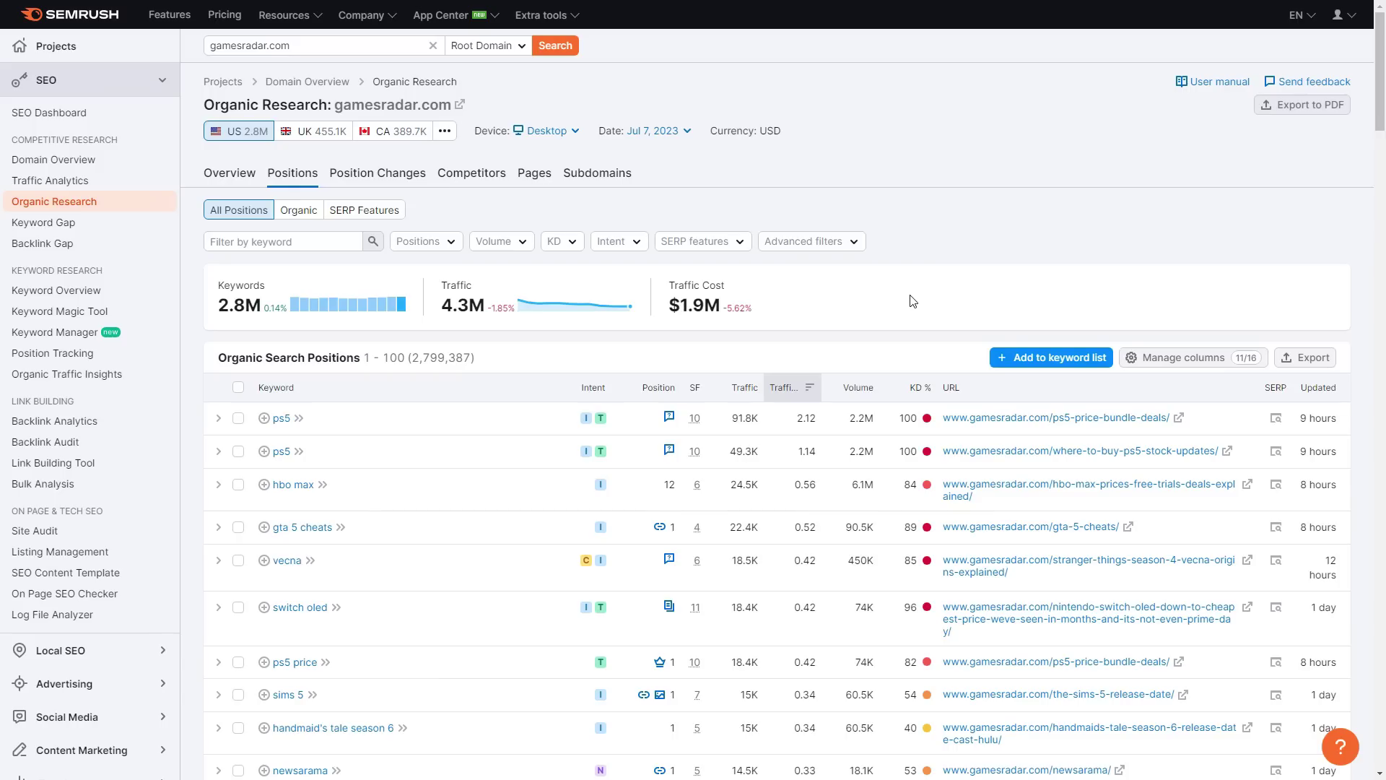
Scroll gamesradar.com's positions table to lower-difficulty terms like 'demon slayer season 3' (KD 27).
scroll(913, 301, down, 2)
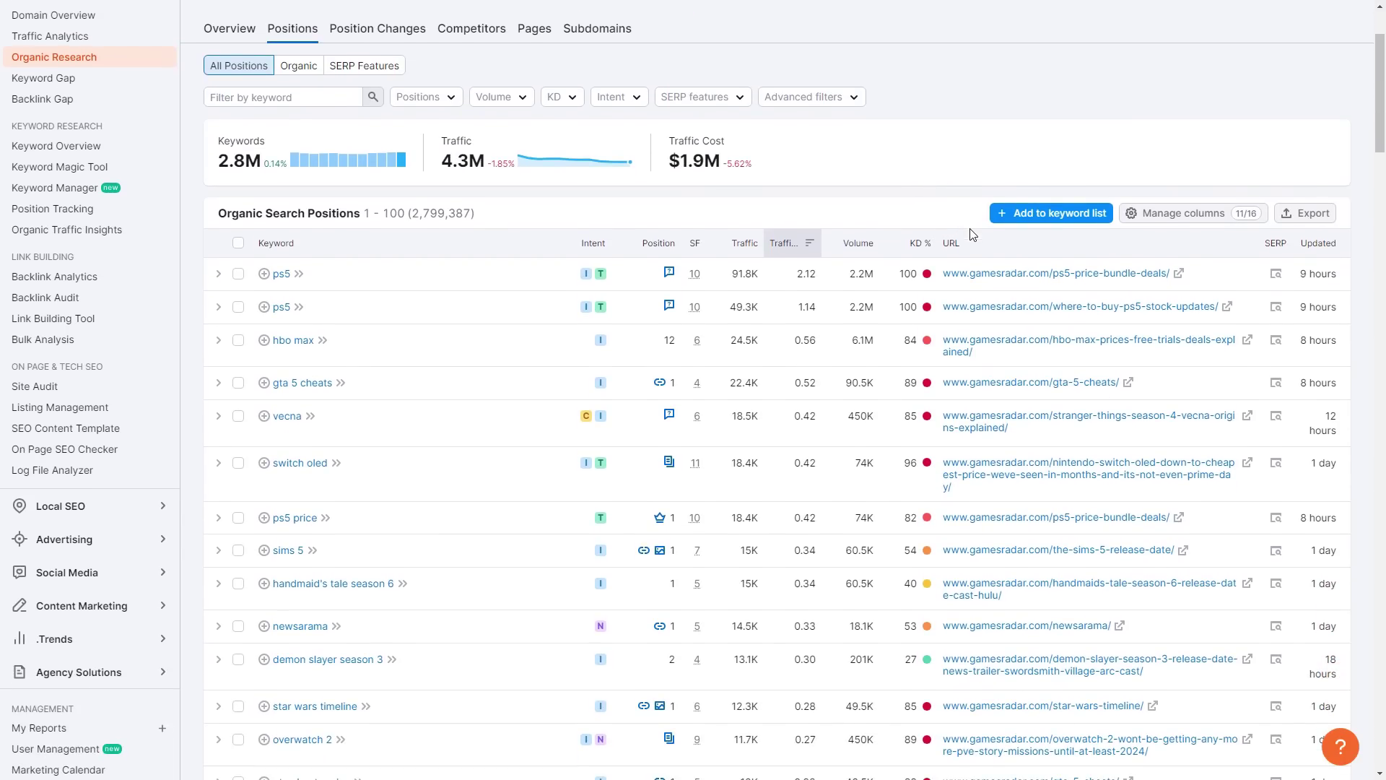
mouse_move(913, 281)
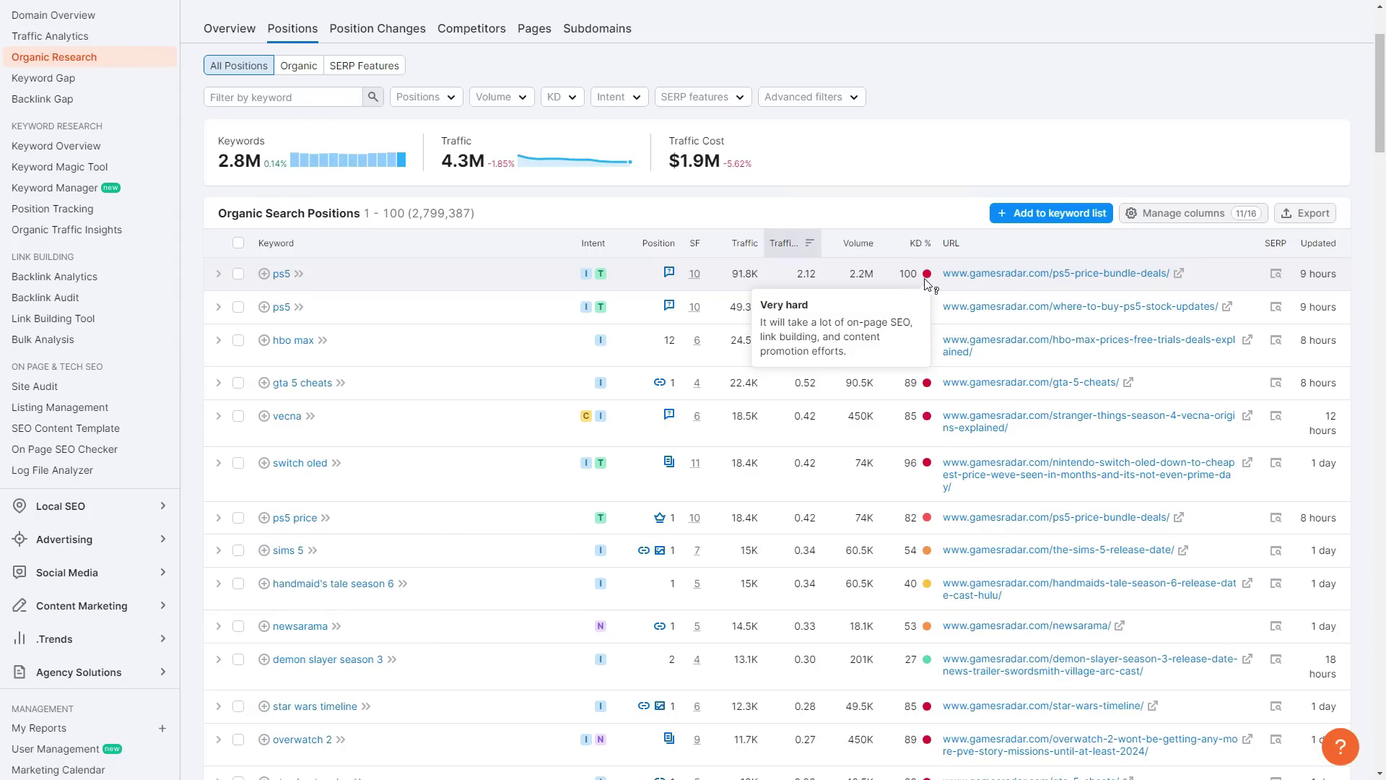
scroll(955, 179, down, 3)
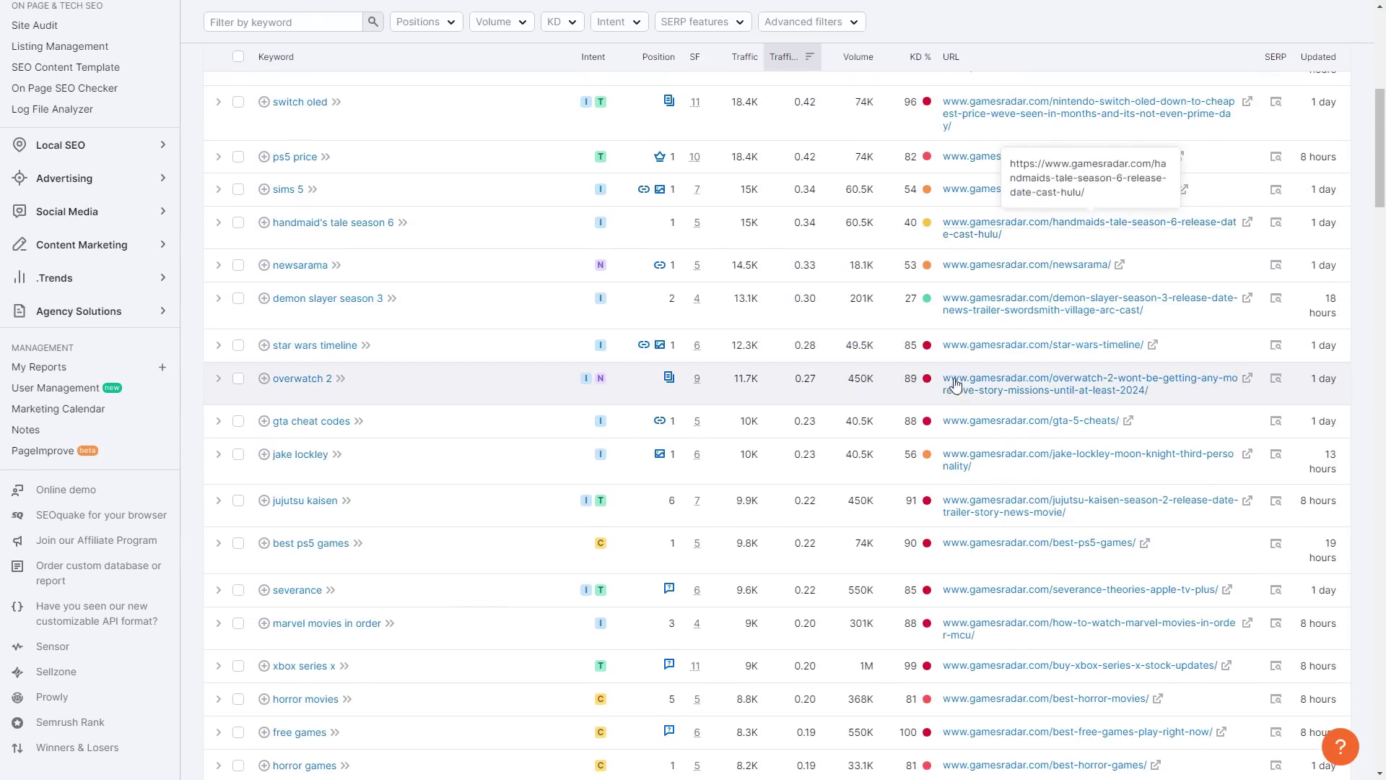
scroll(959, 387, up, 1)
scroll(959, 389, down, 2)
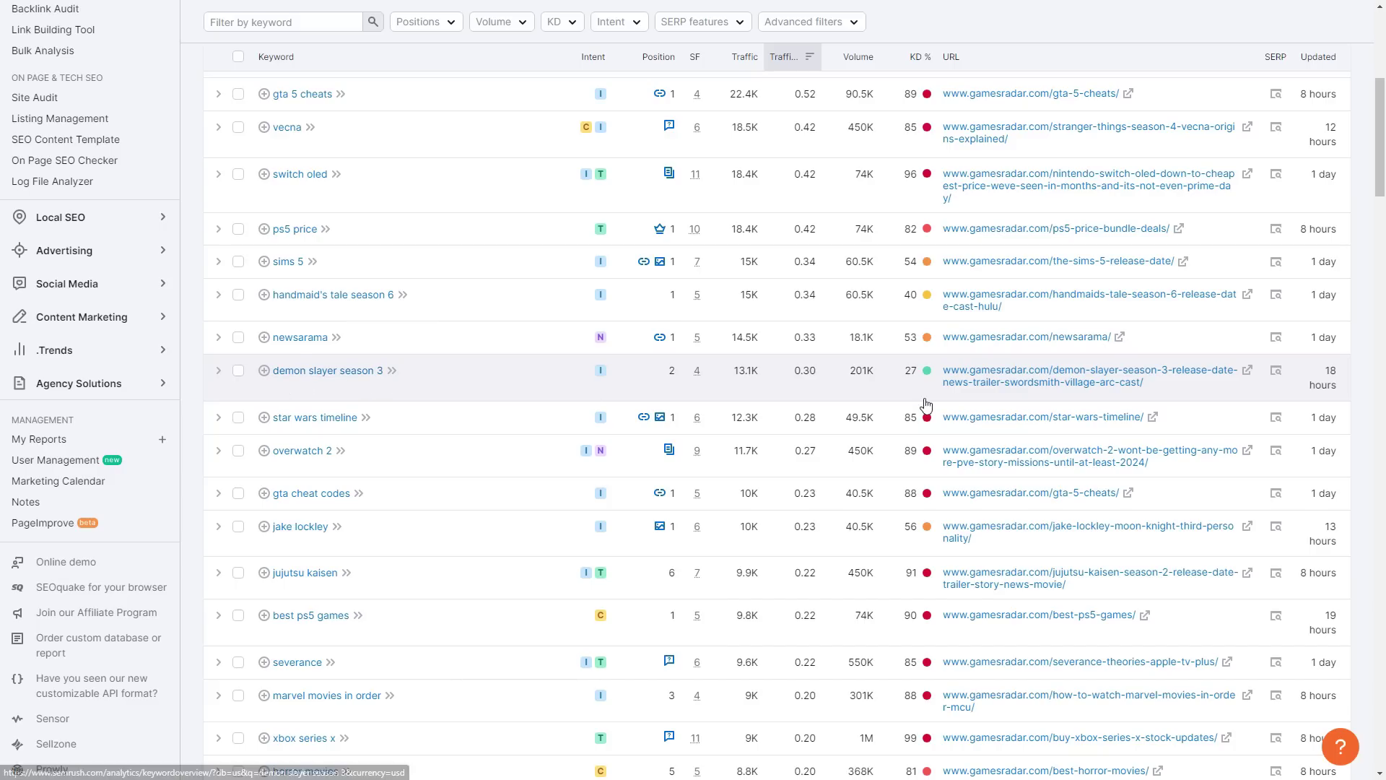
mouse_move(914, 380)
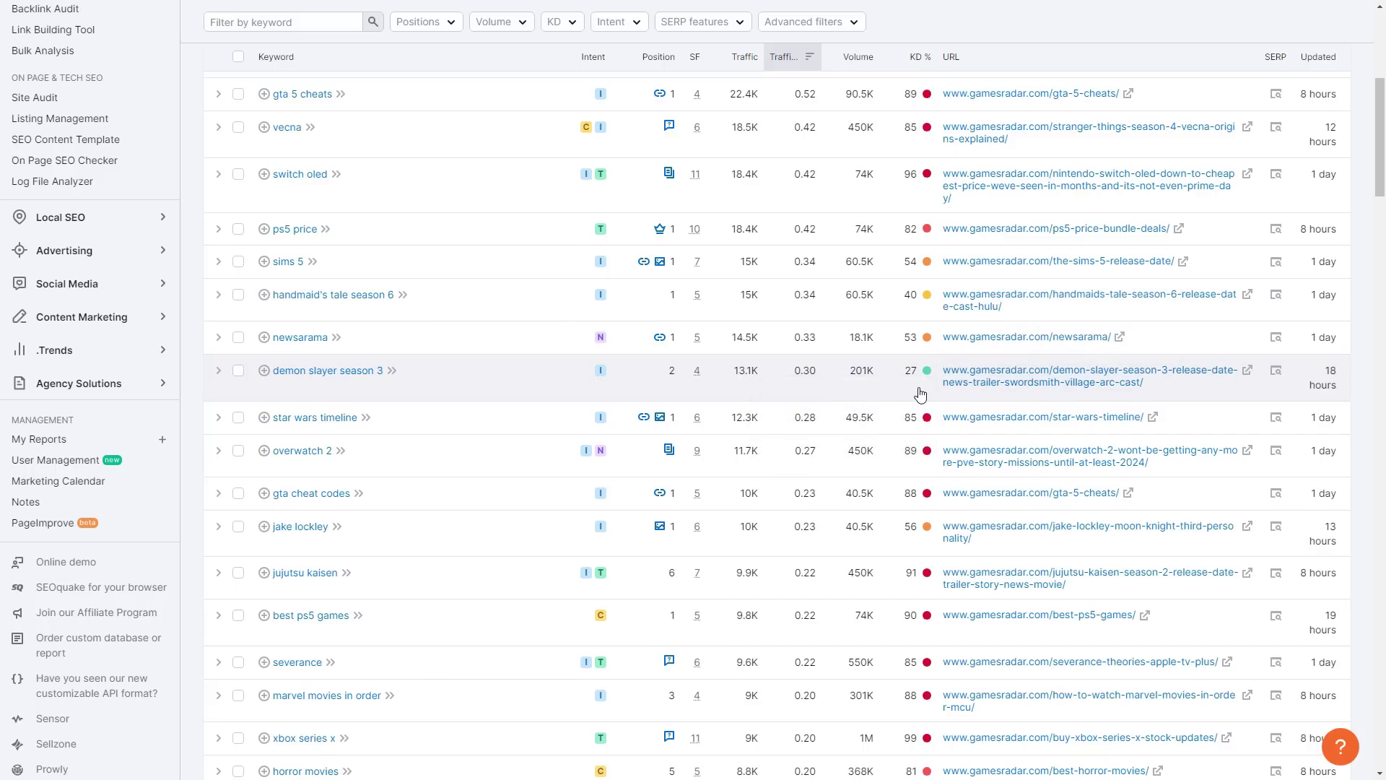
scroll(912, 332, up, 6)
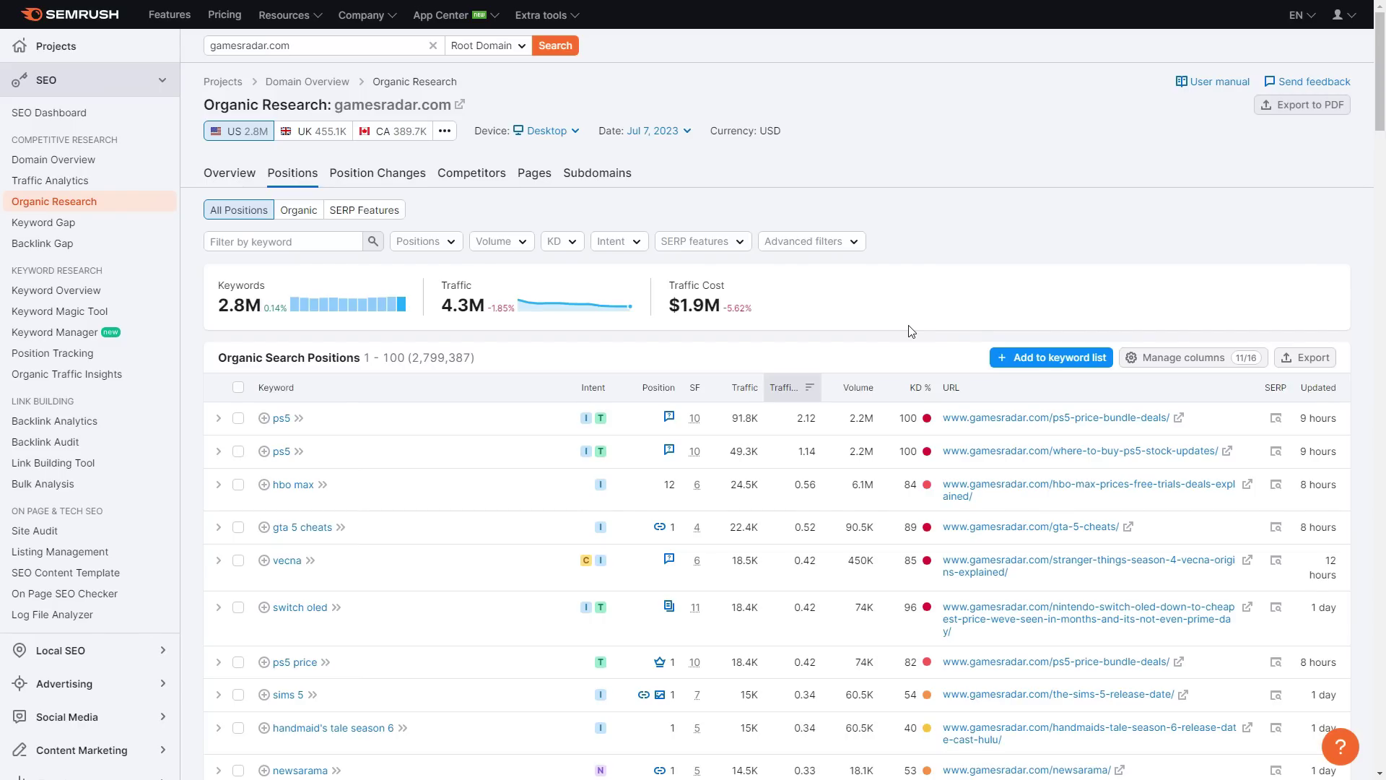
scroll(911, 332, down, 1)
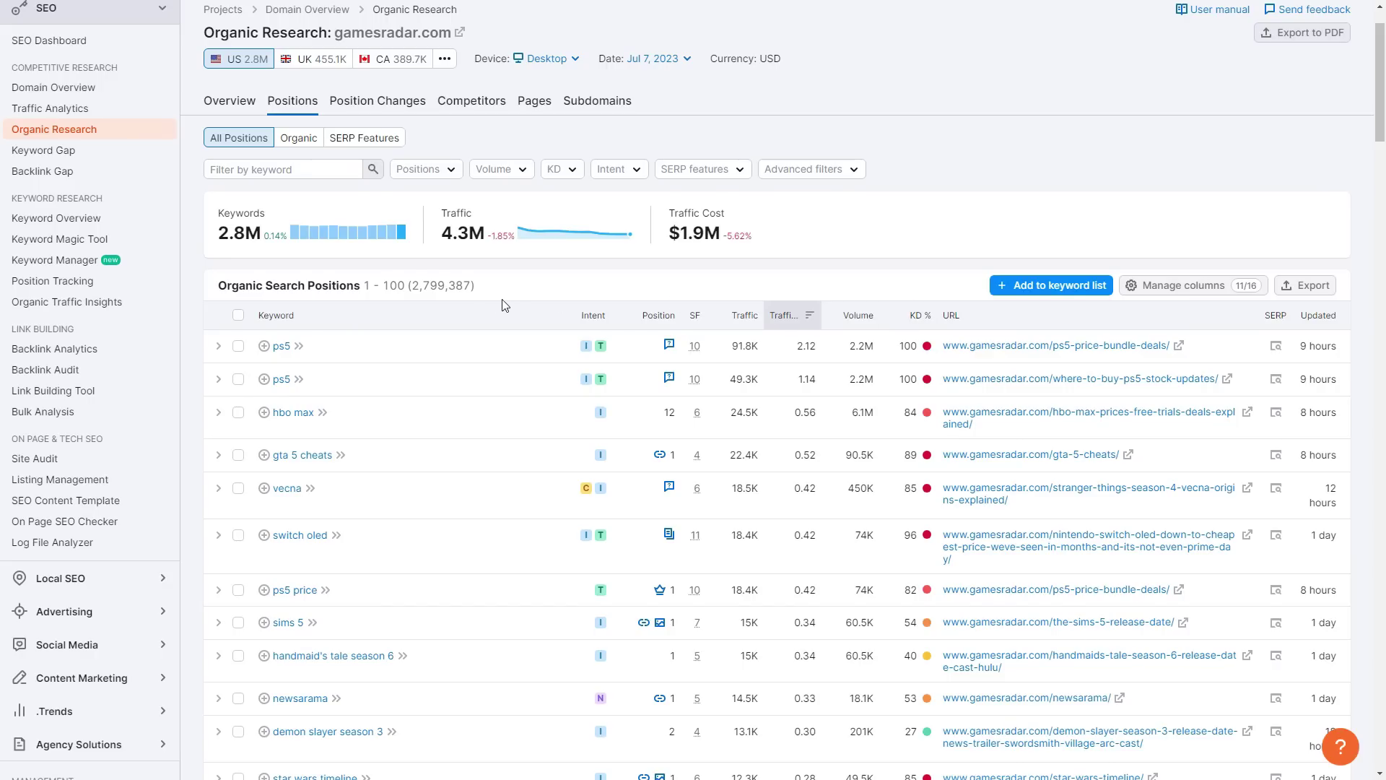
scroll(506, 307, down, 2)
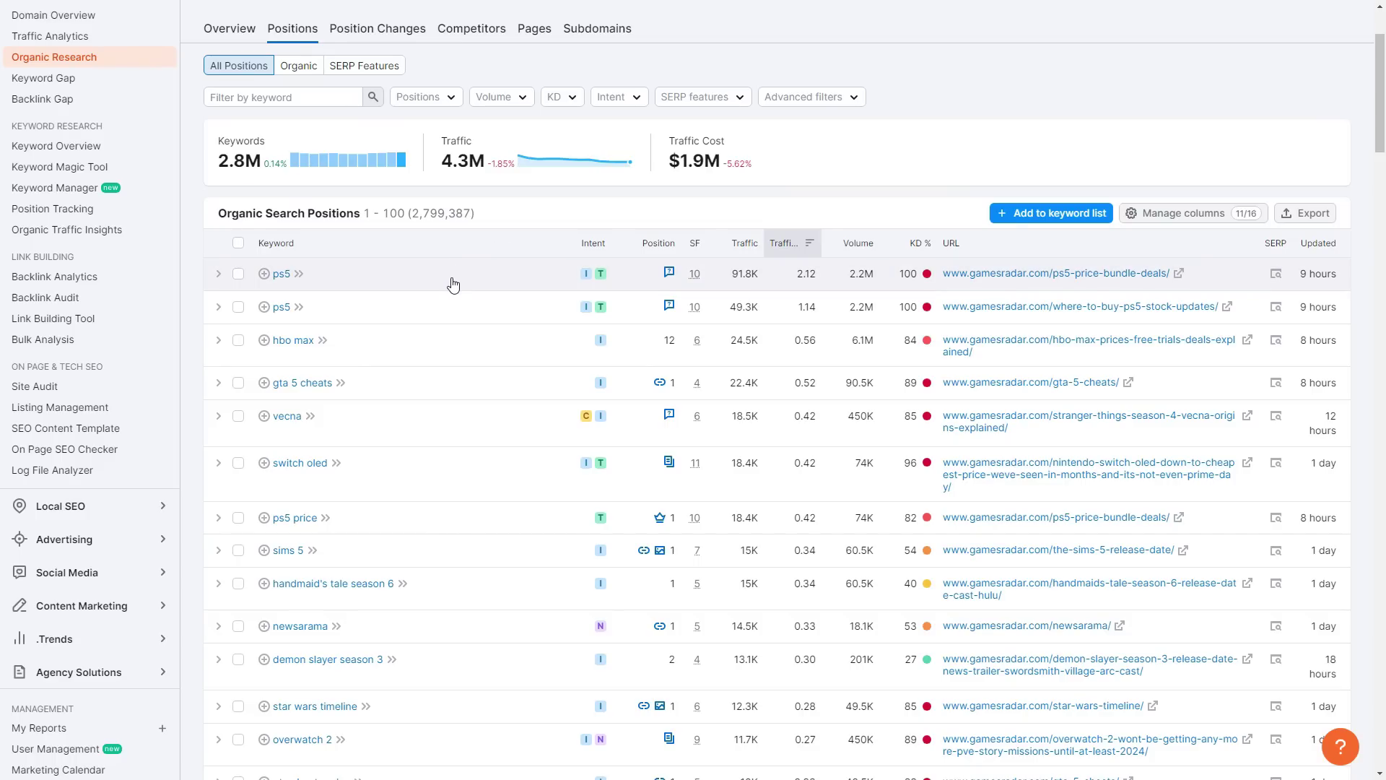
scroll(462, 293, down, 4)
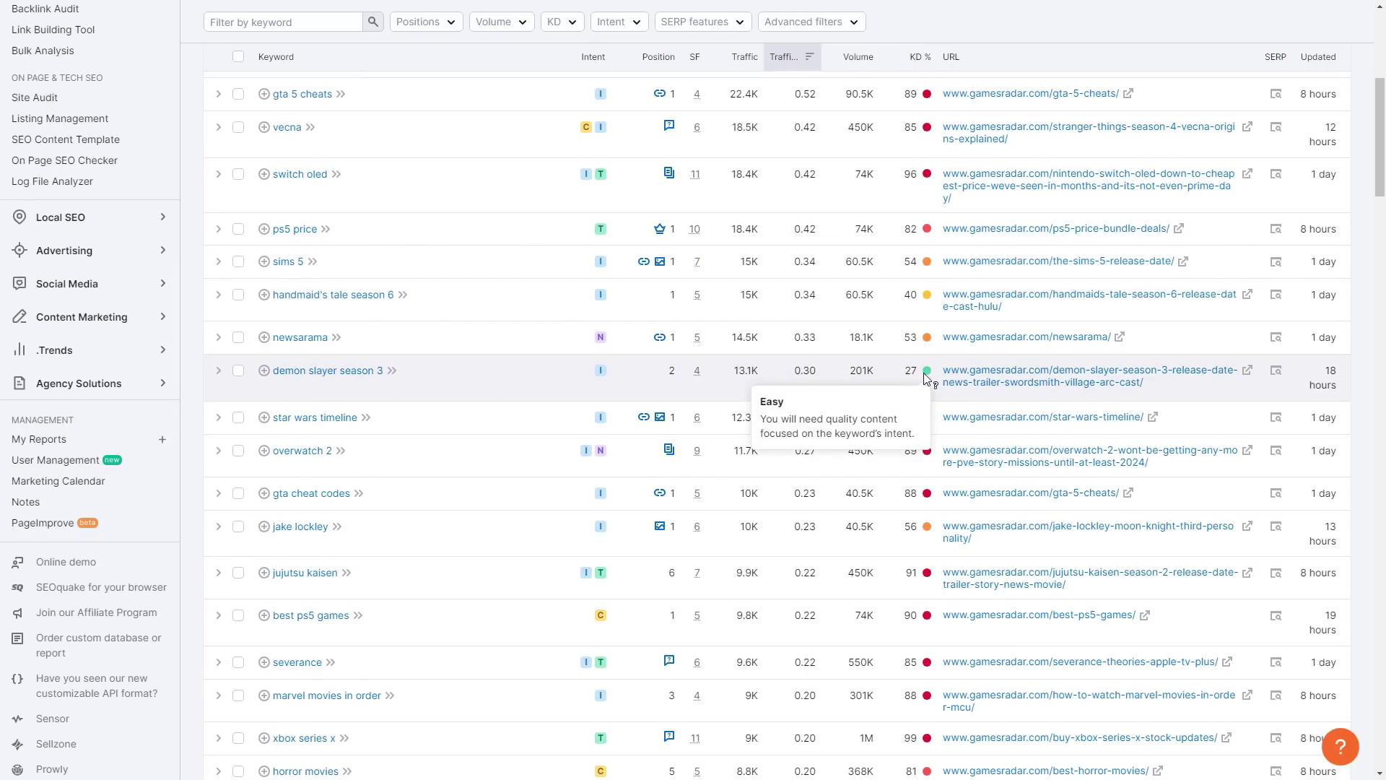
scroll(841, 354, down, 2)
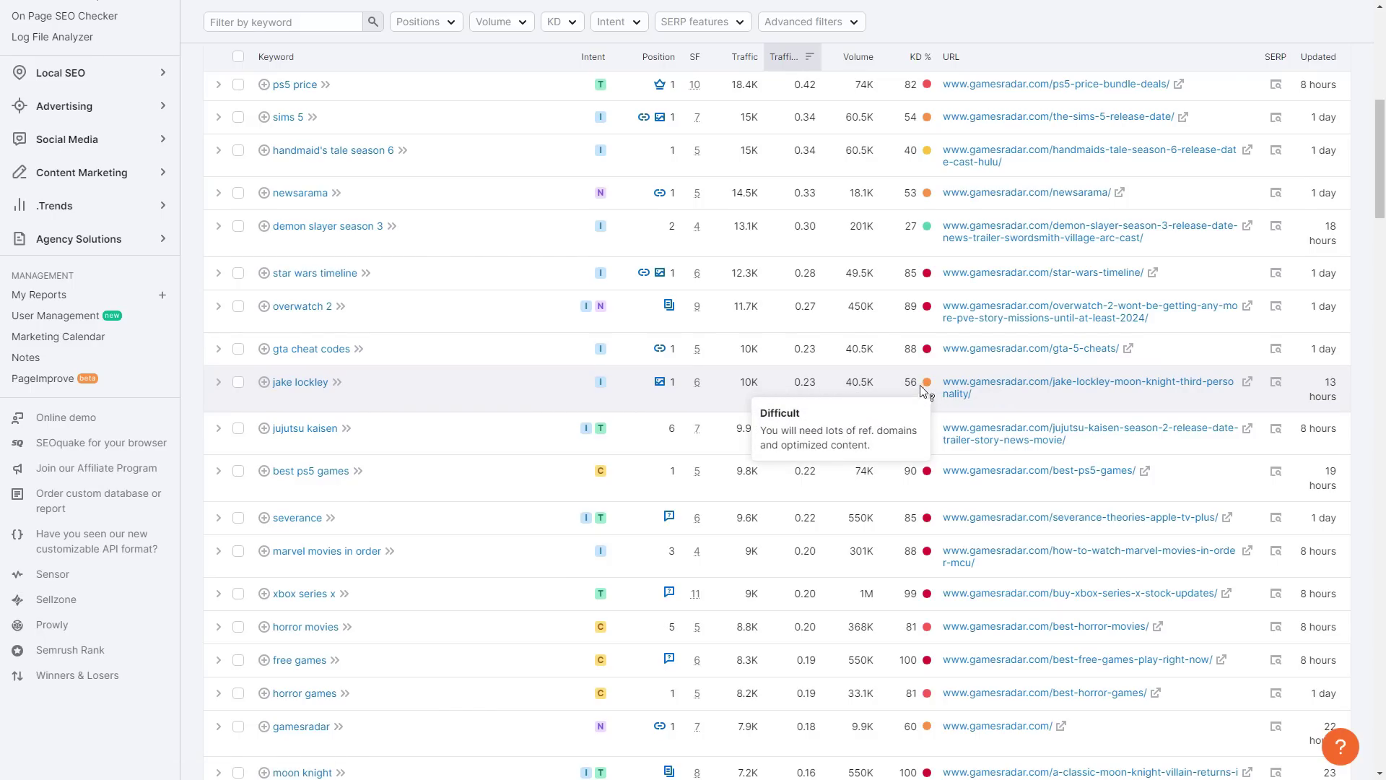
scroll(513, 392, up, 3)
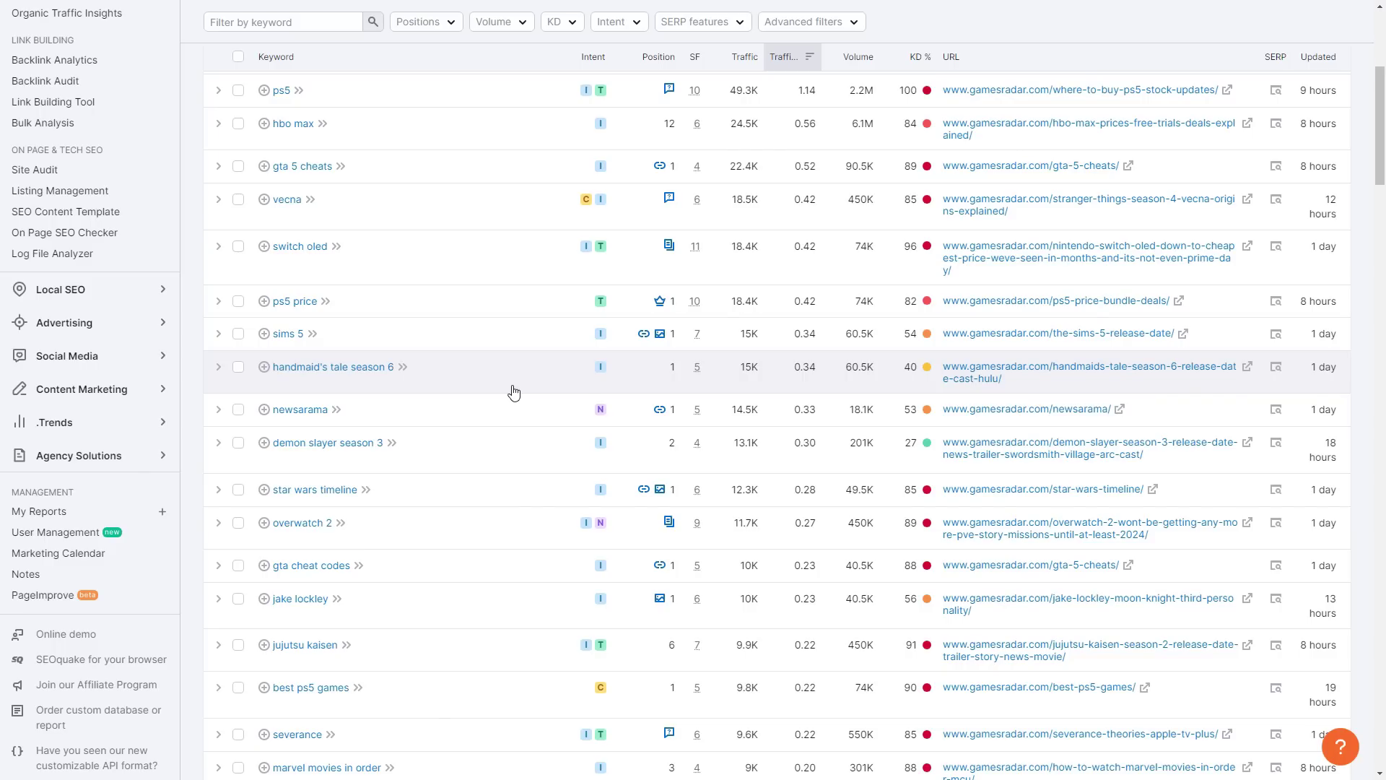
scroll(514, 393, up, 3)
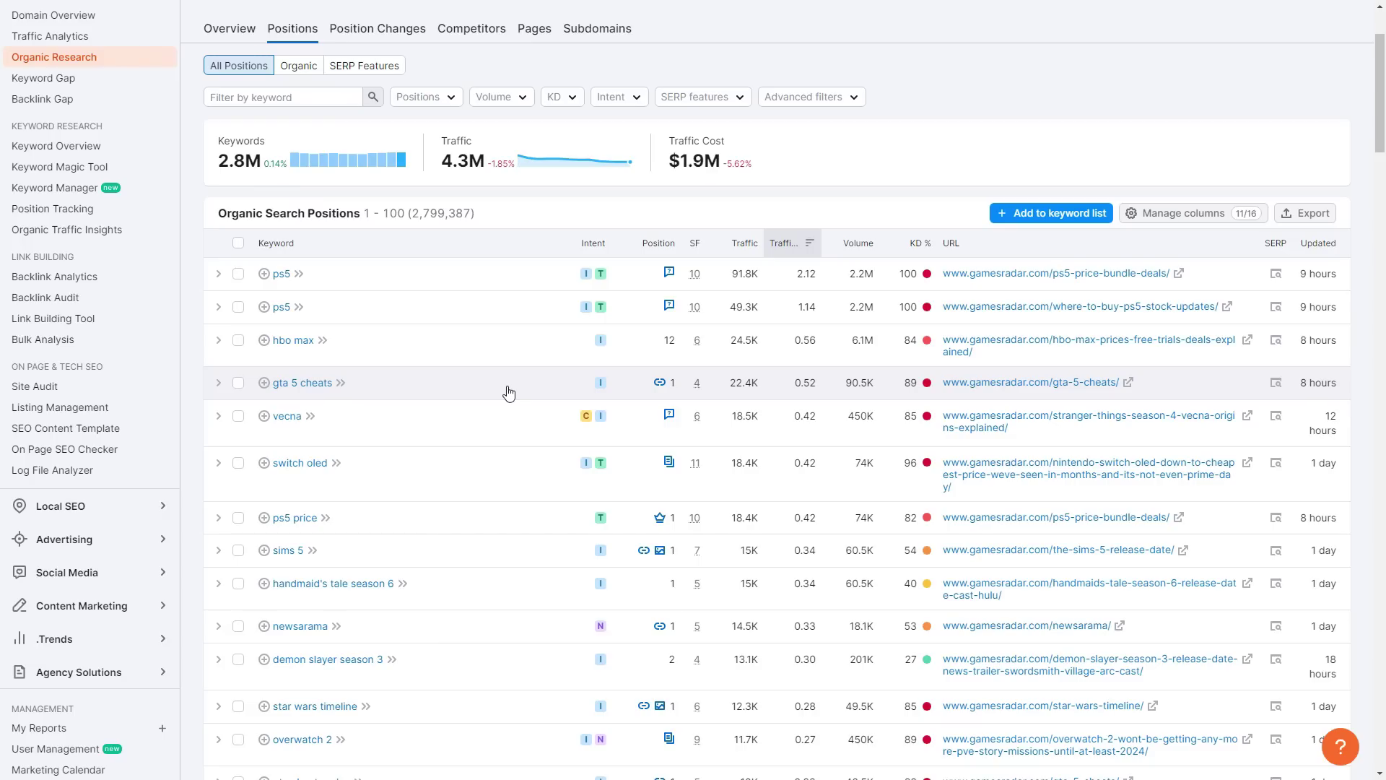
scroll(509, 392, up, 2)
scroll(207, 380, down, 15)
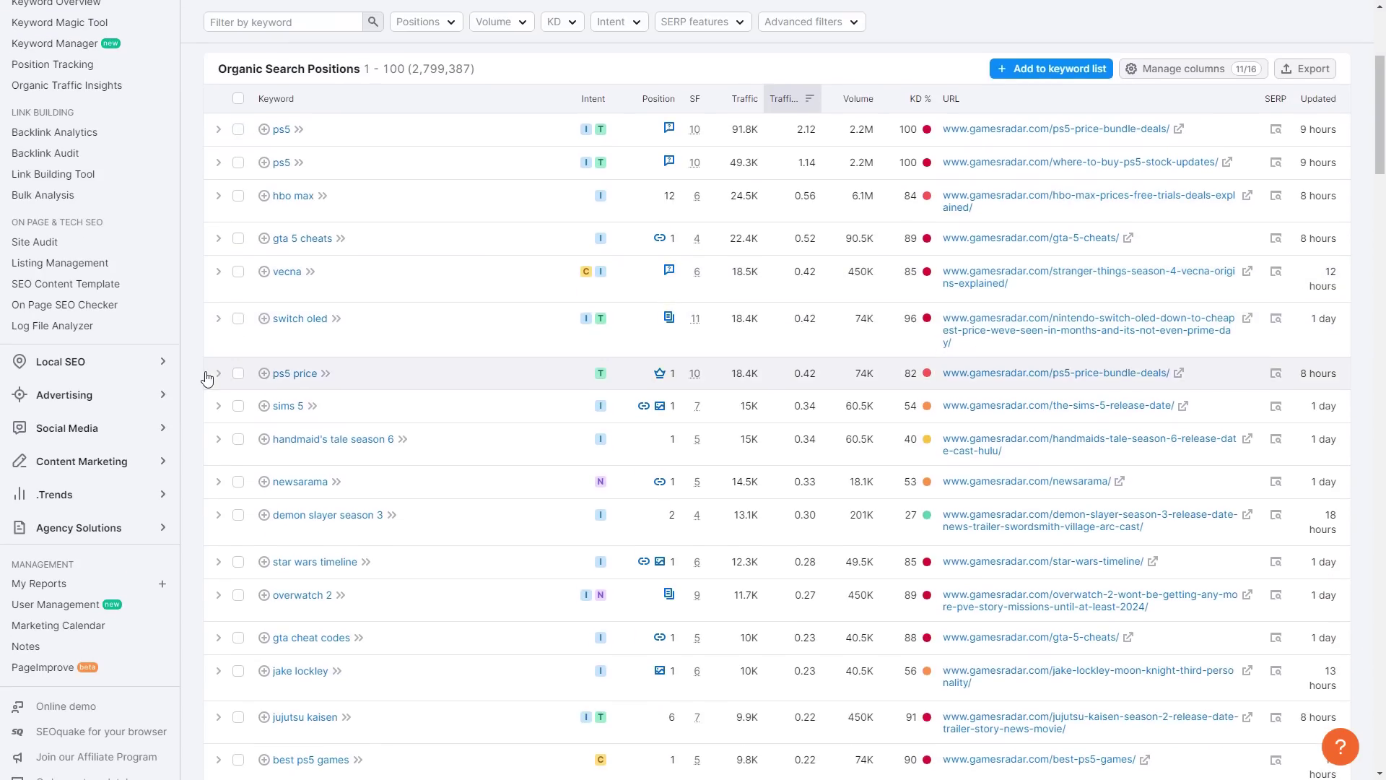
scroll(209, 378, down, 20)
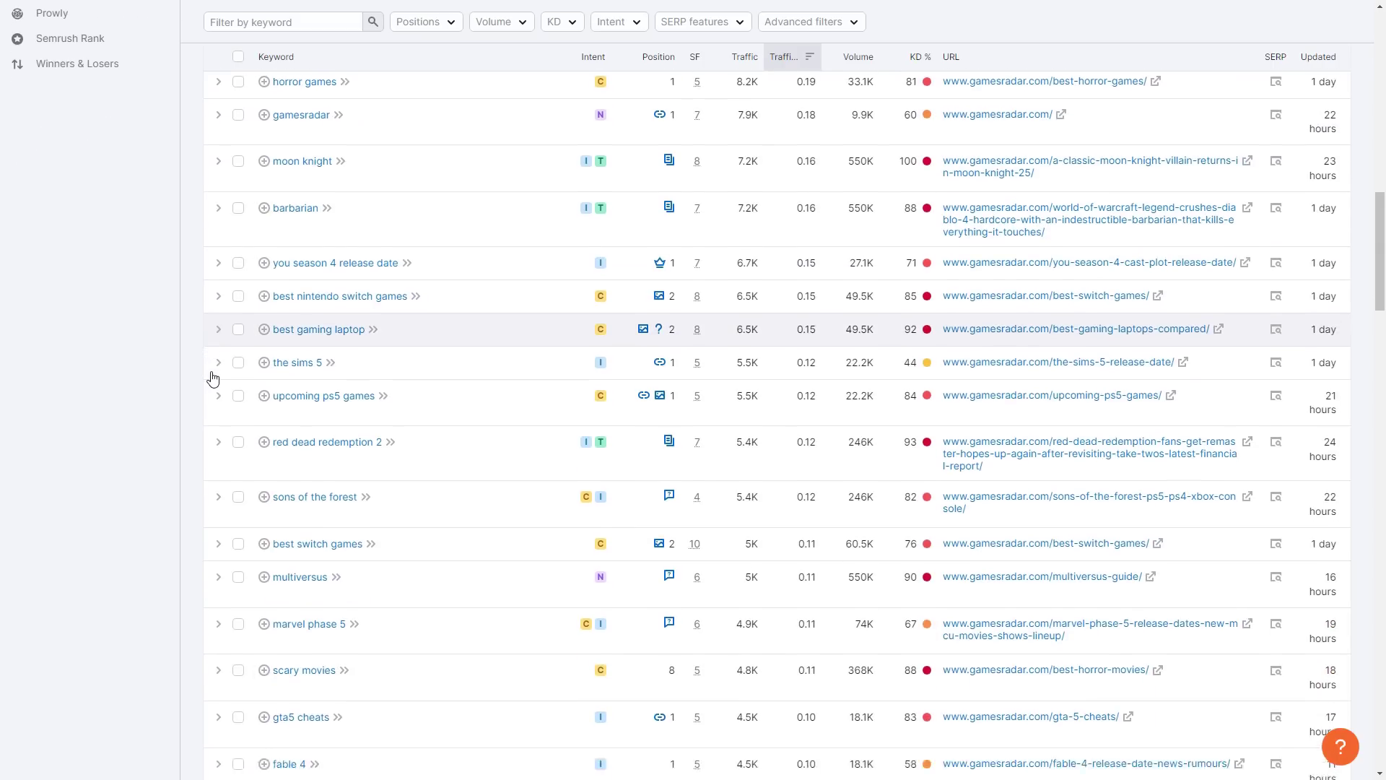
scroll(239, 384, down, 15)
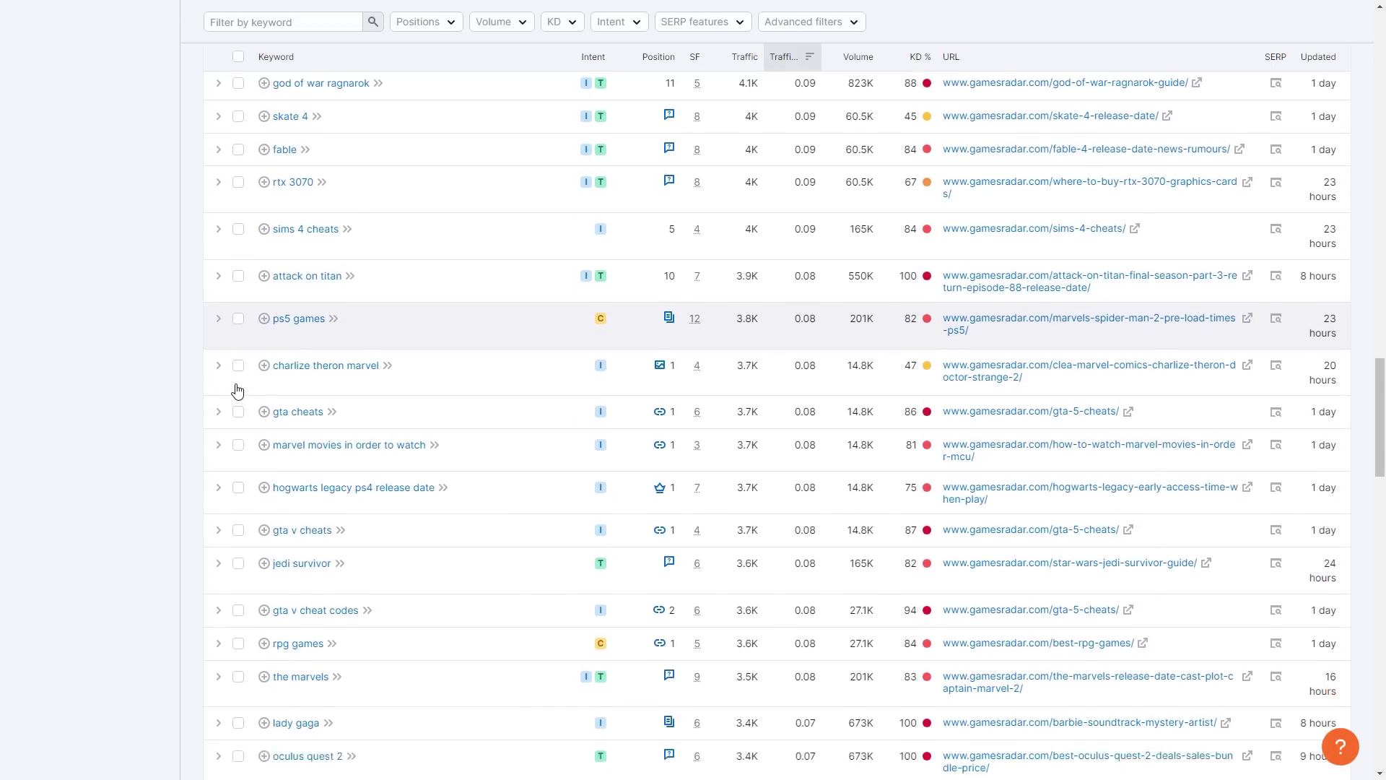
scroll(236, 385, up, 20)
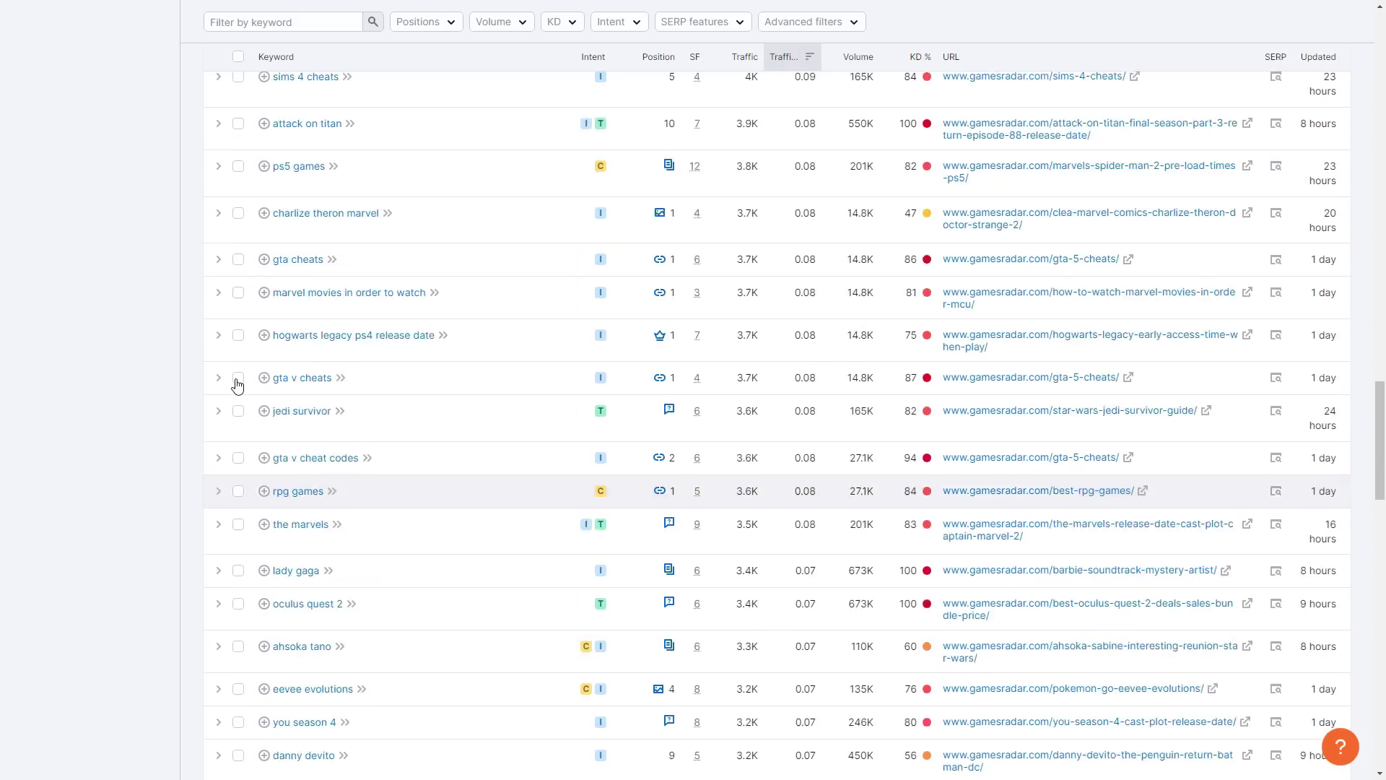
scroll(240, 384, up, 5)
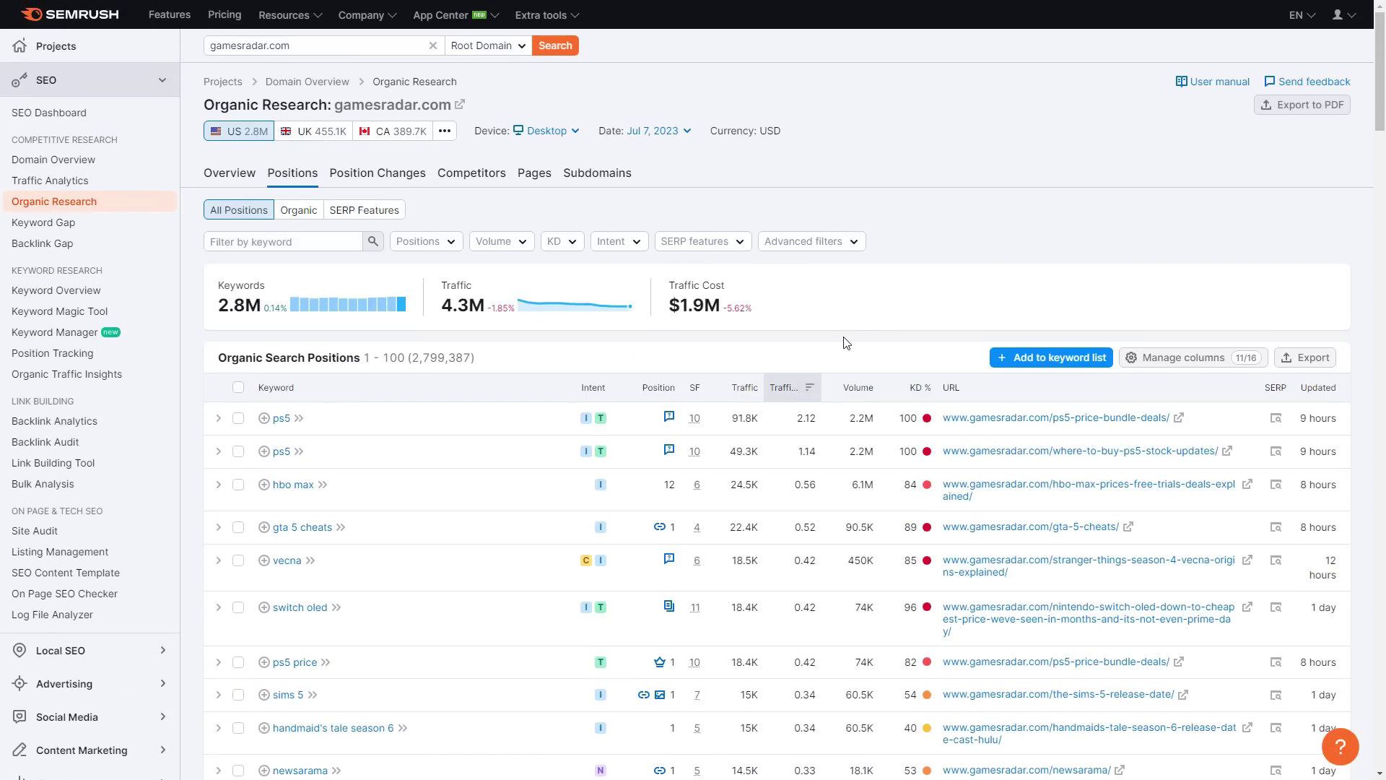
click(571, 247)
mouse_move(602, 388)
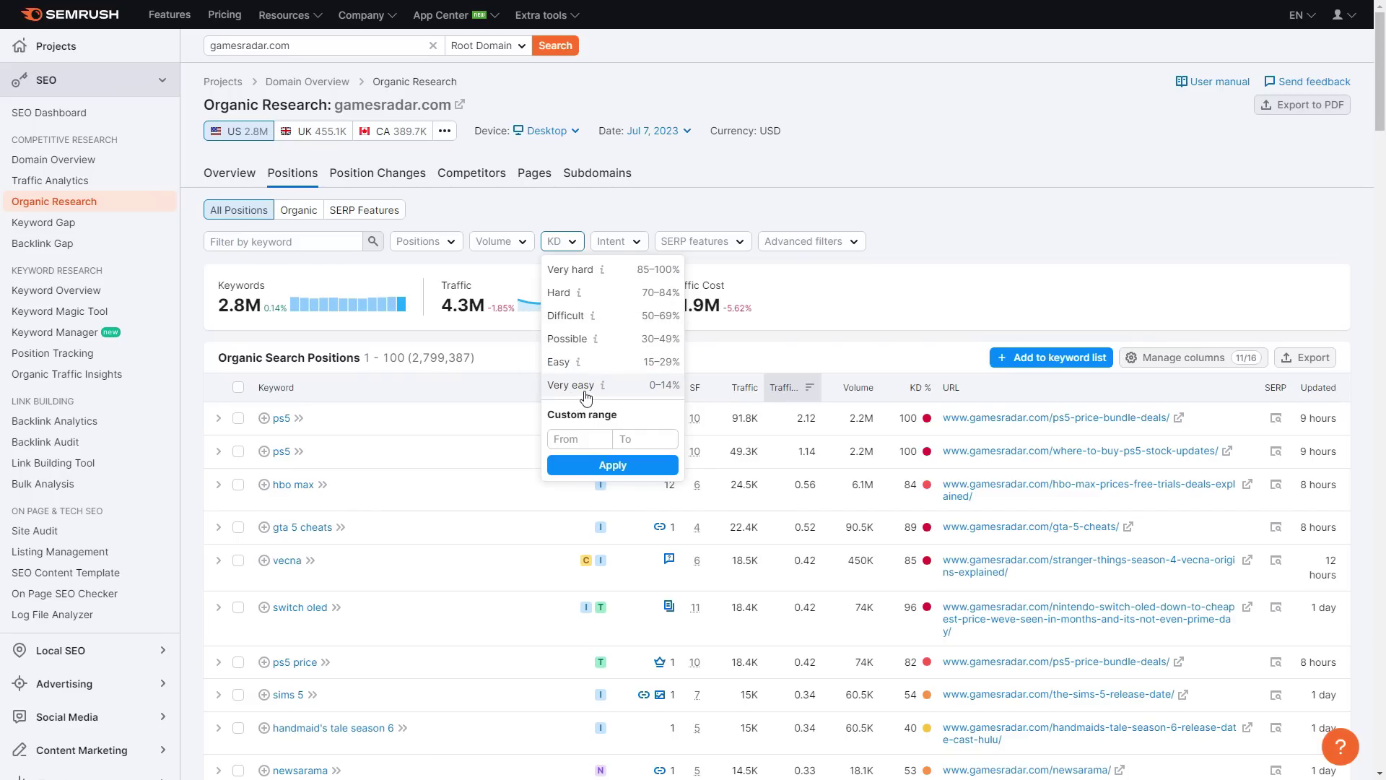
Filter gamesradar.com's keywords to KD Very easy and scroll the 105,840 results.
click(586, 395)
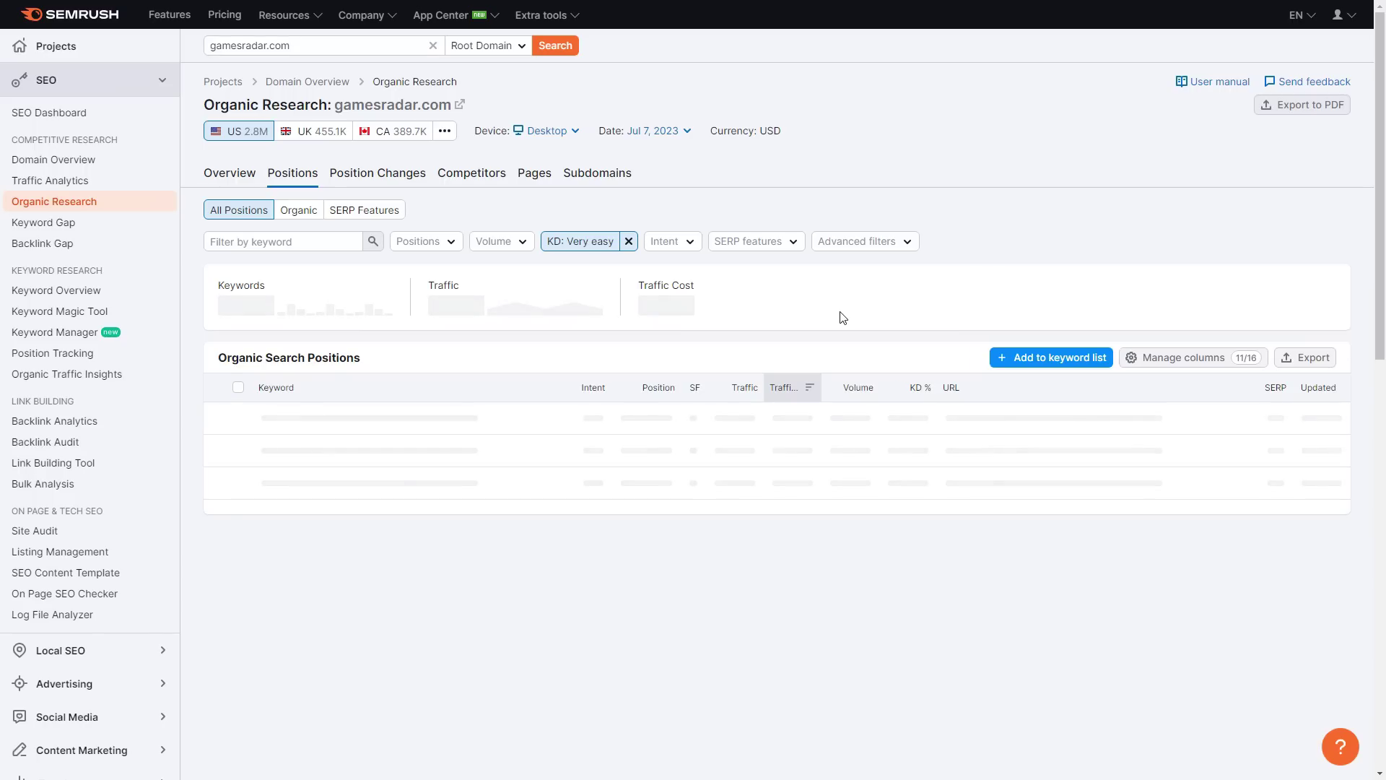
scroll(948, 202, down, 1)
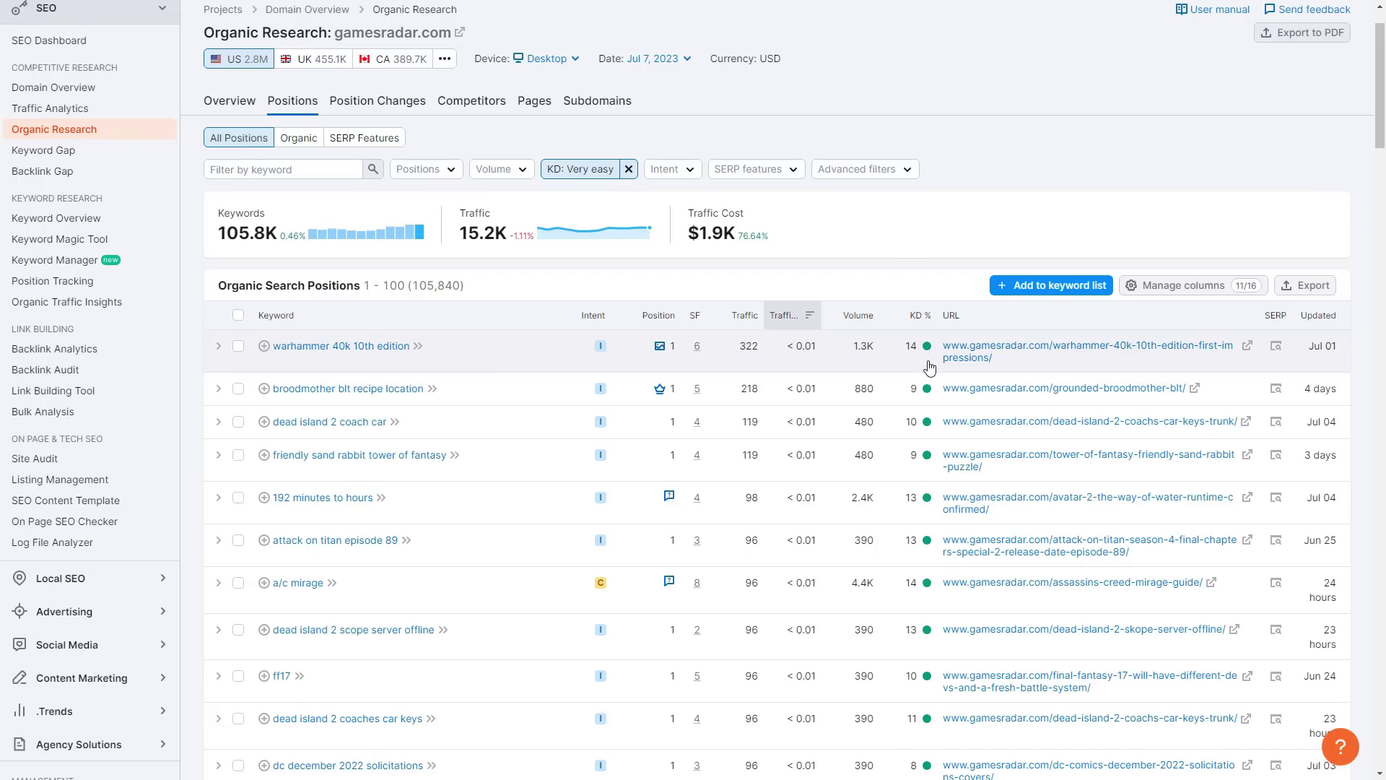
scroll(535, 386, up, 1)
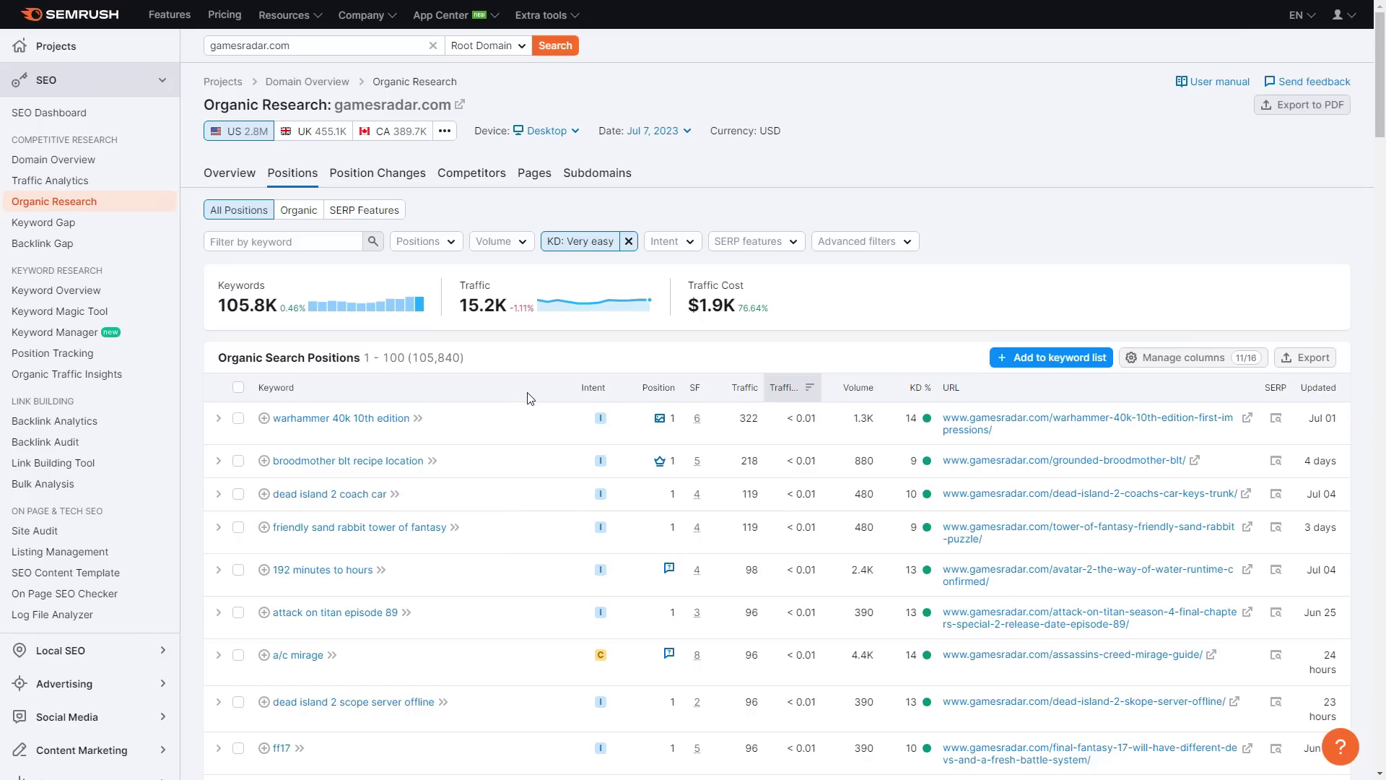
scroll(527, 404, down, 3)
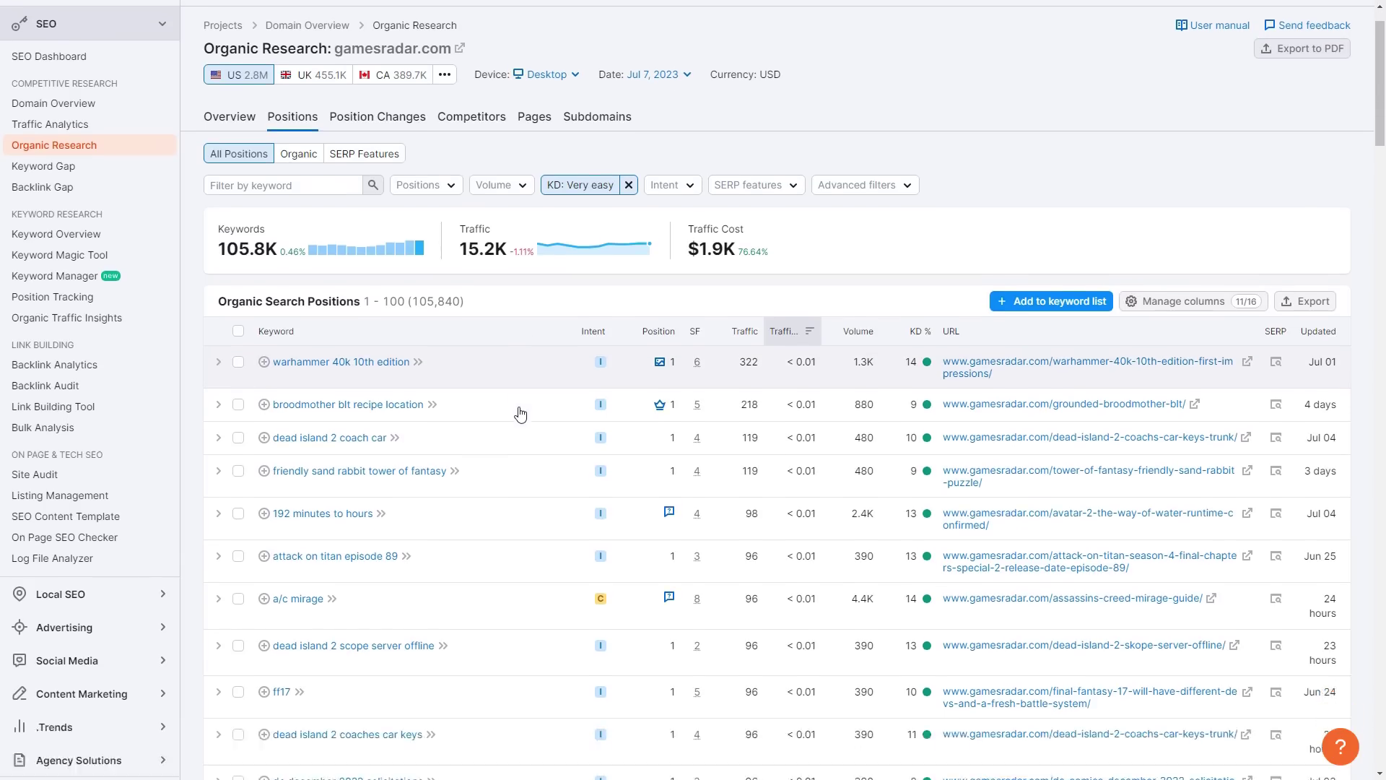
scroll(842, 348, up, 3)
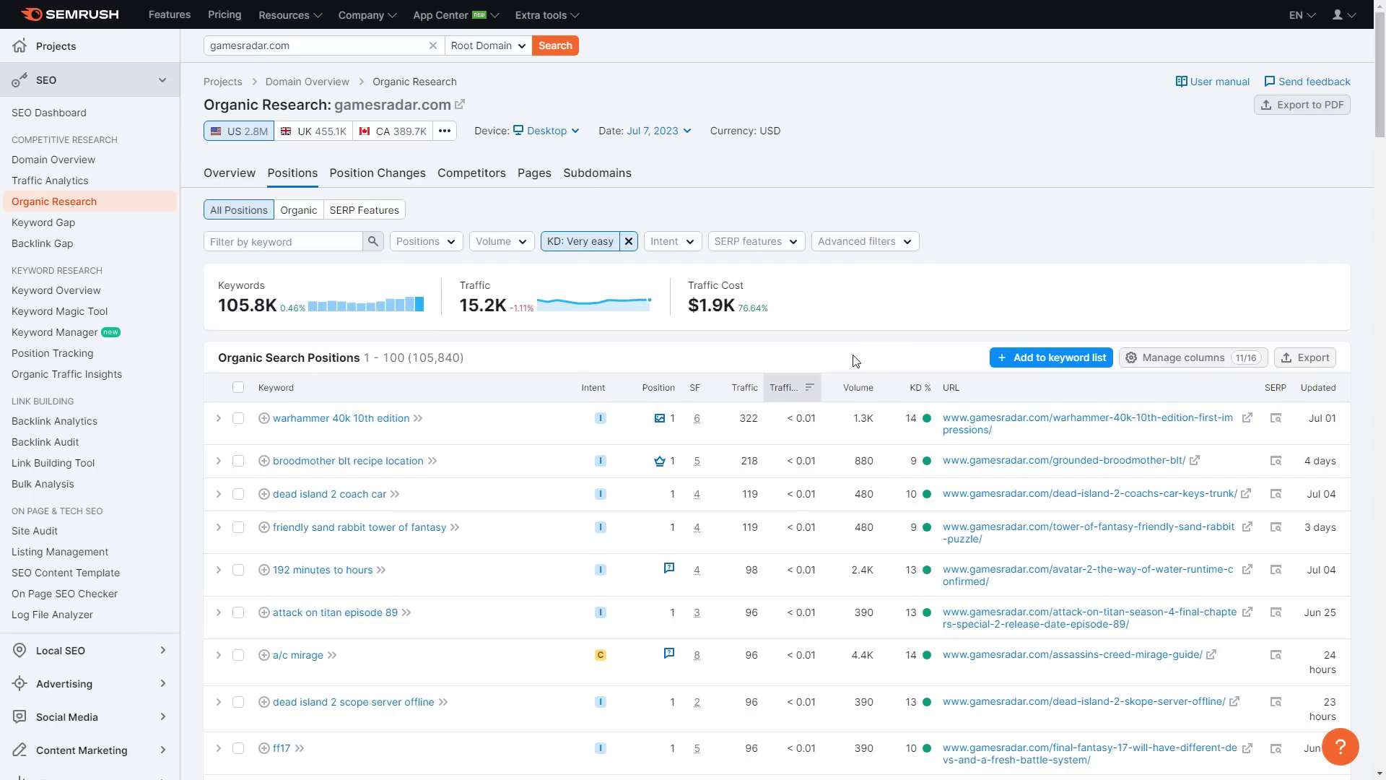
click(449, 241)
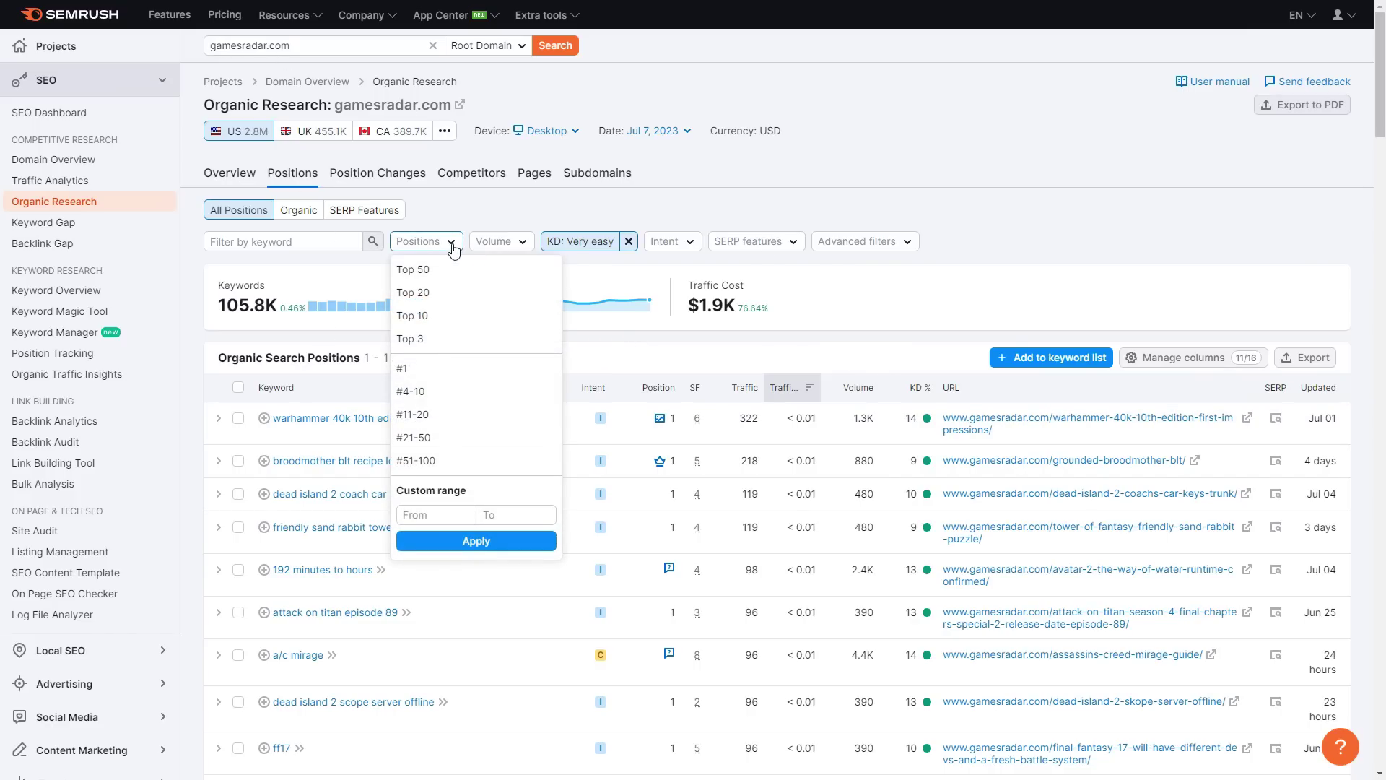
click(448, 241)
click(516, 250)
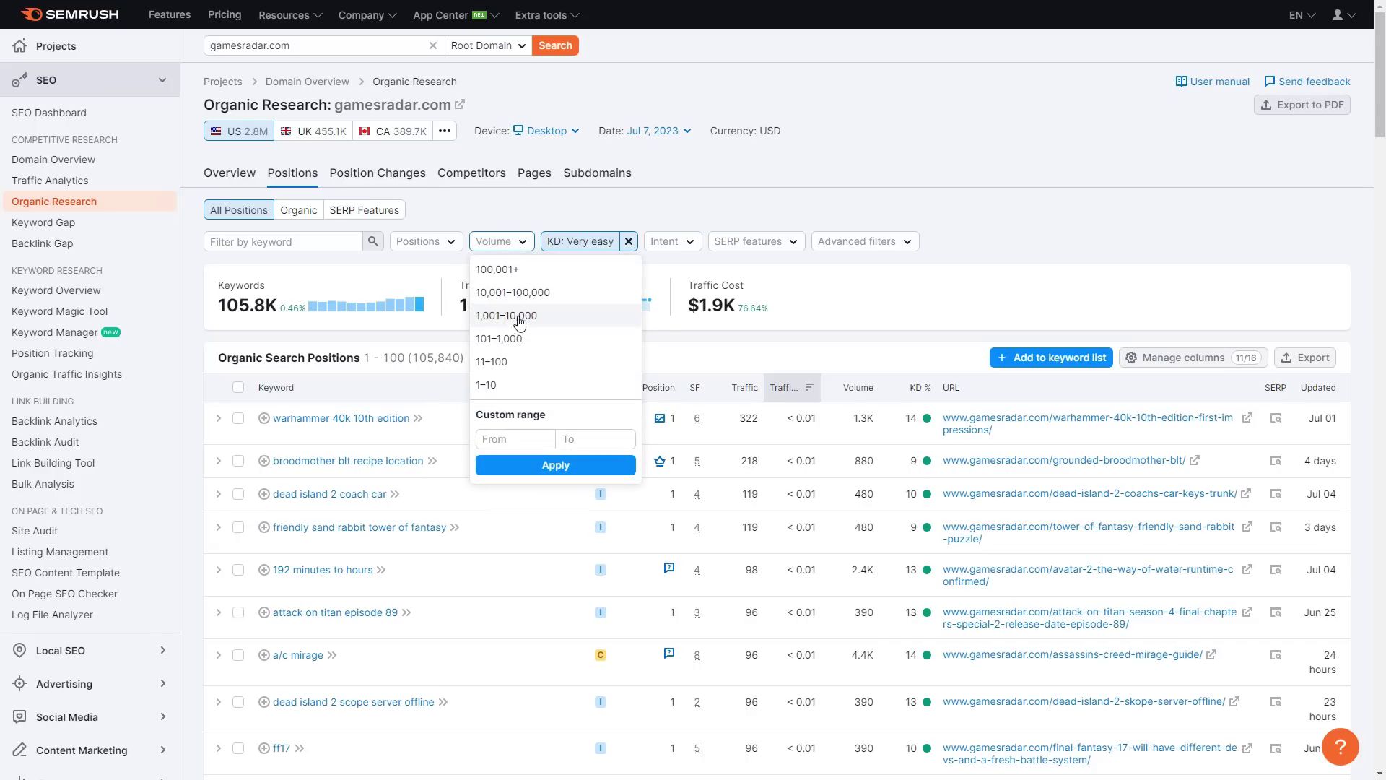
click(691, 250)
click(691, 250)
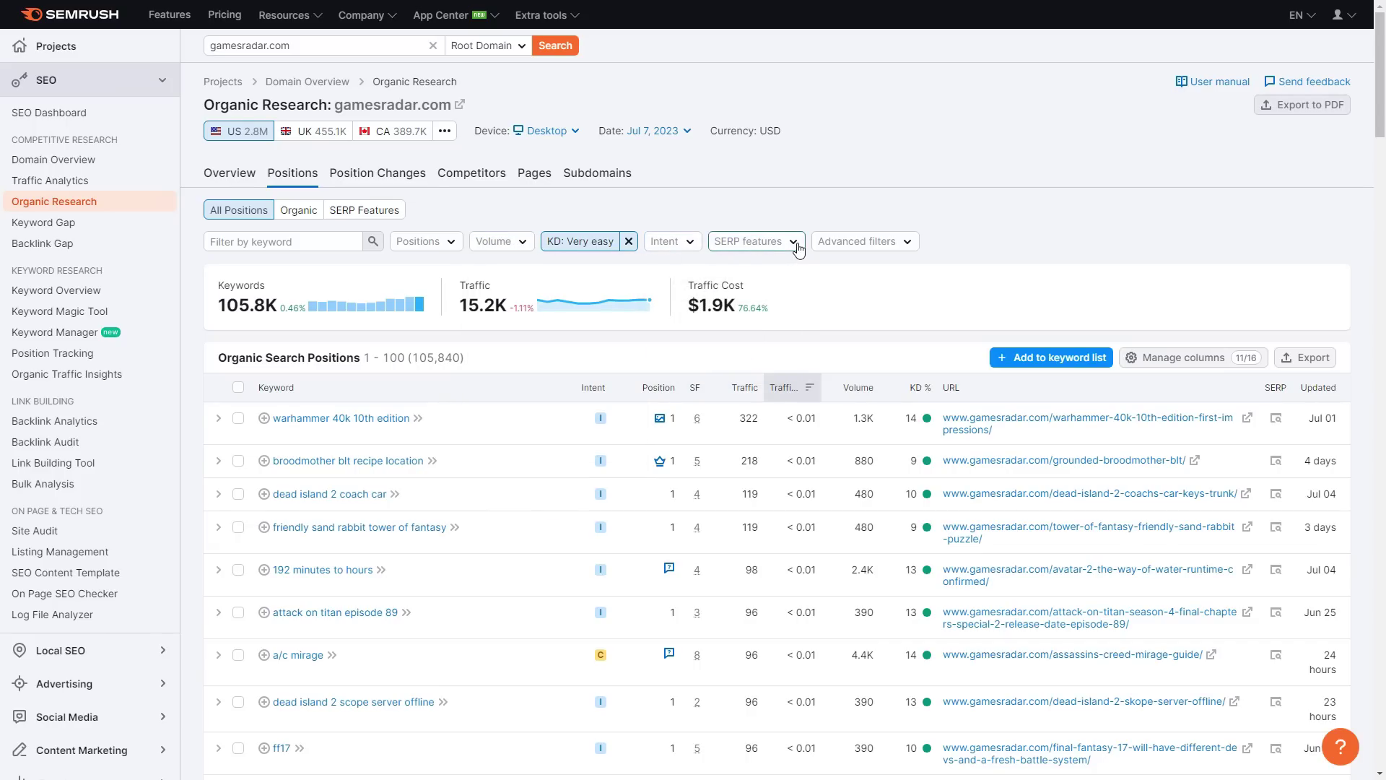
click(906, 246)
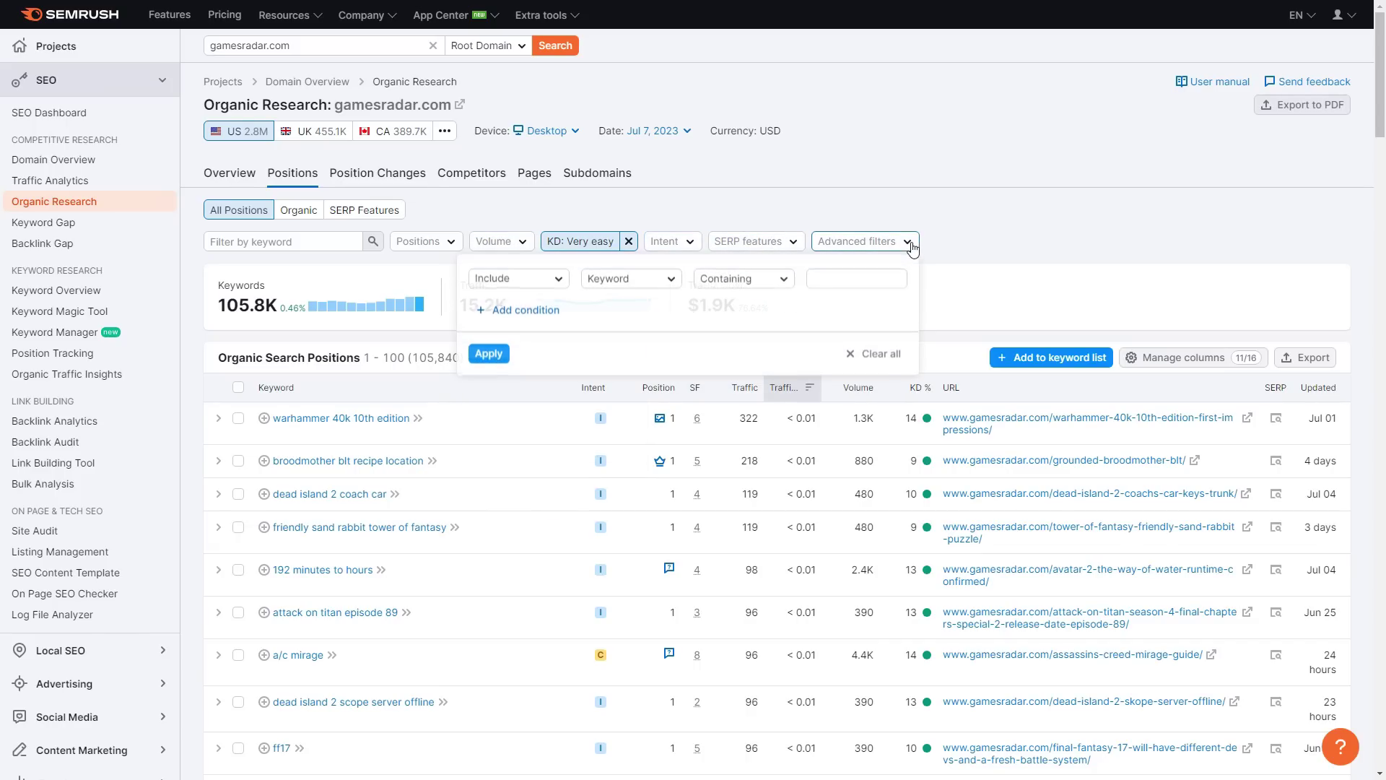
click(523, 410)
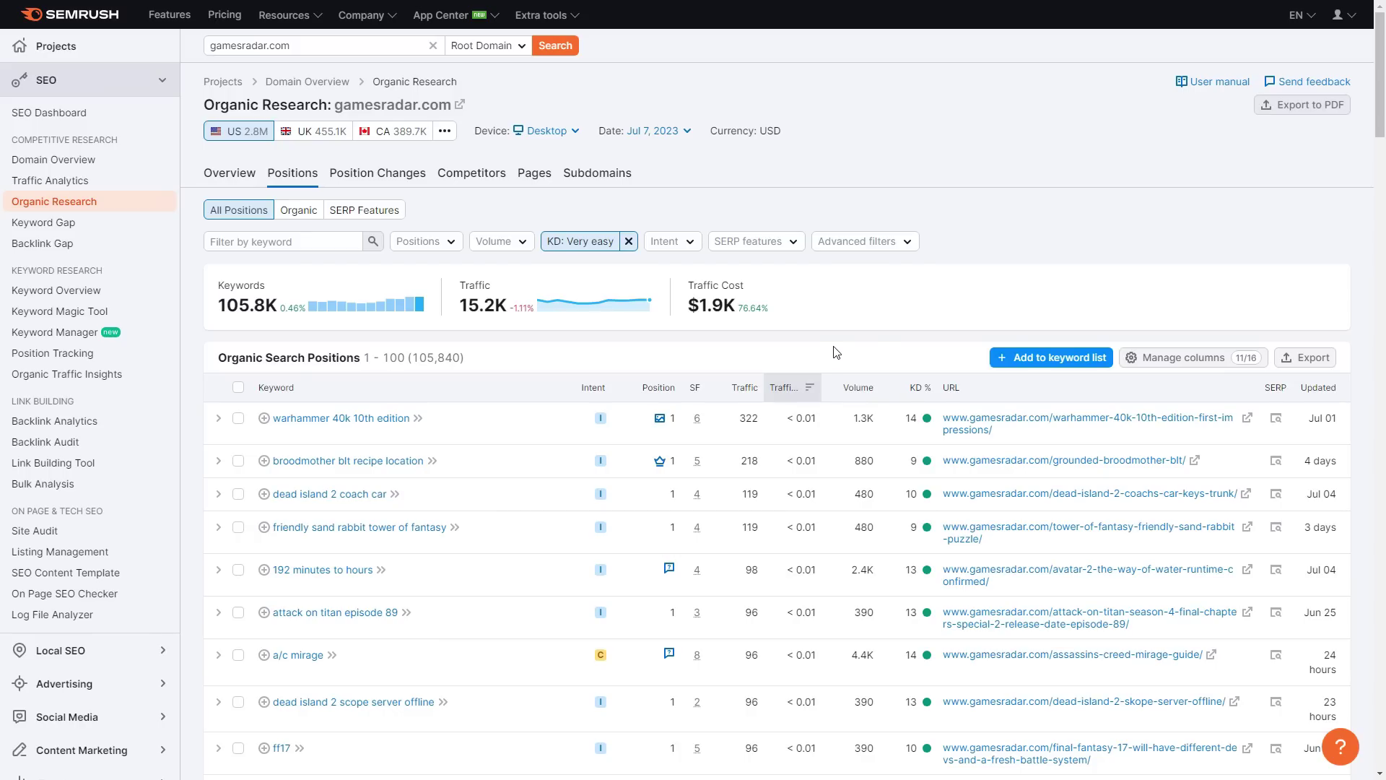
Search the Keyword Magic Tool for 'semrush' in the US database.
click(71, 313)
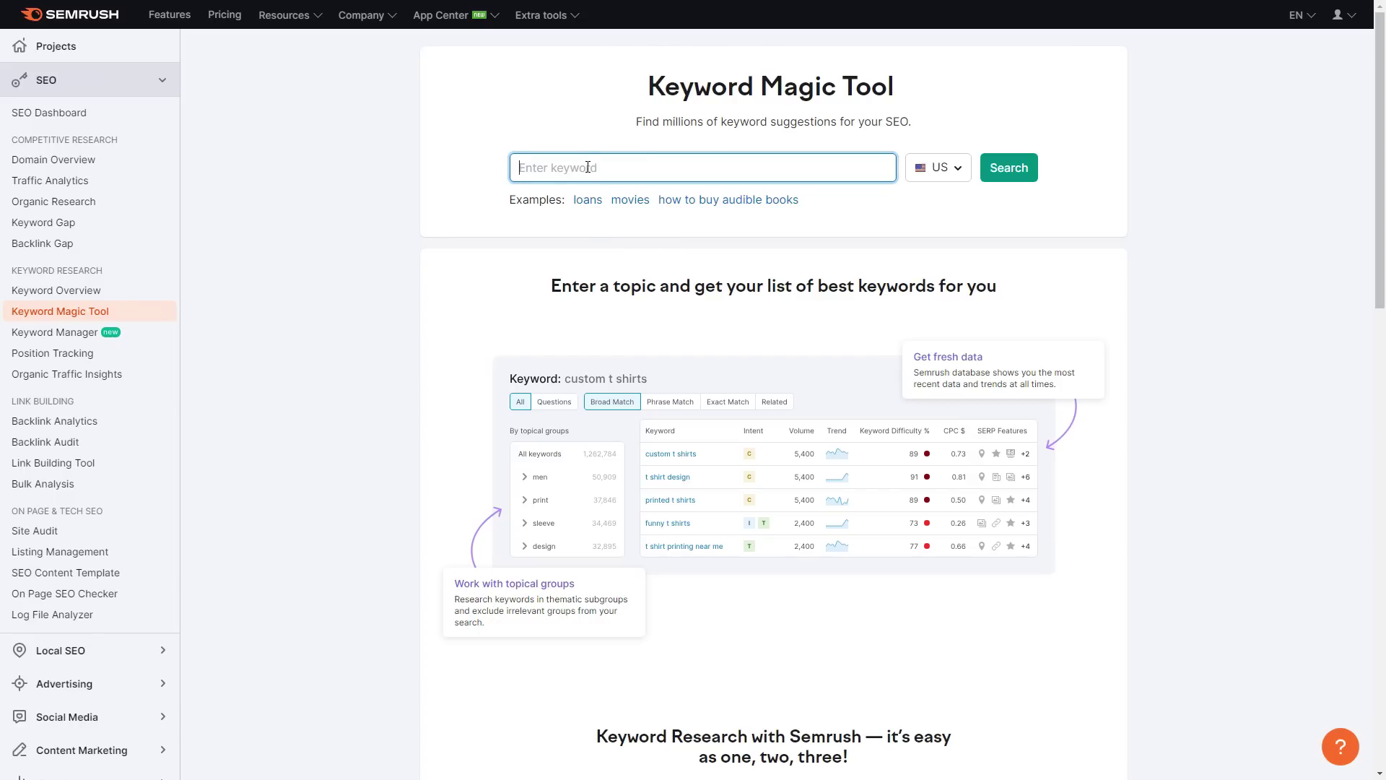
text(semrush)
click(1009, 172)
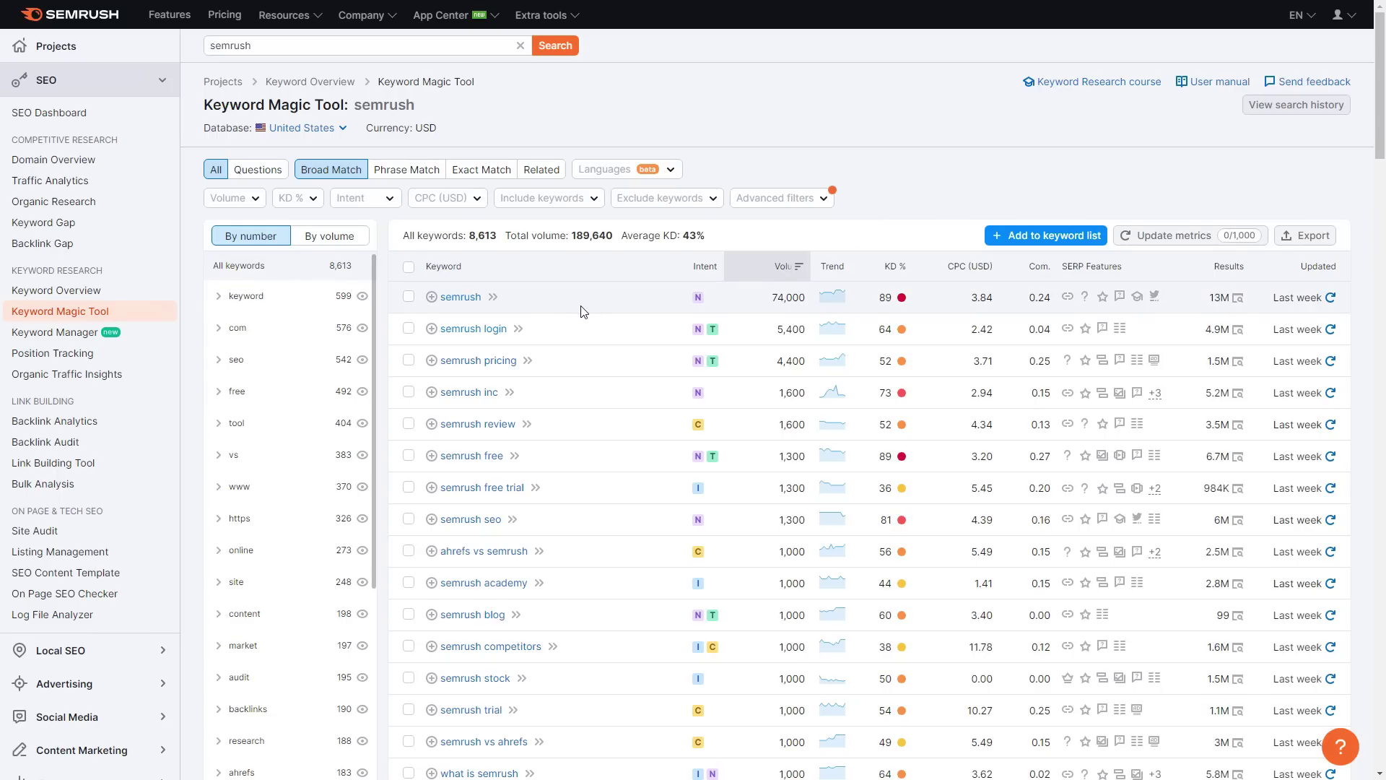
Browse the 'semrush' results, view Questions, return to All, and open the KD % filter.
scroll(589, 310, down, 5)
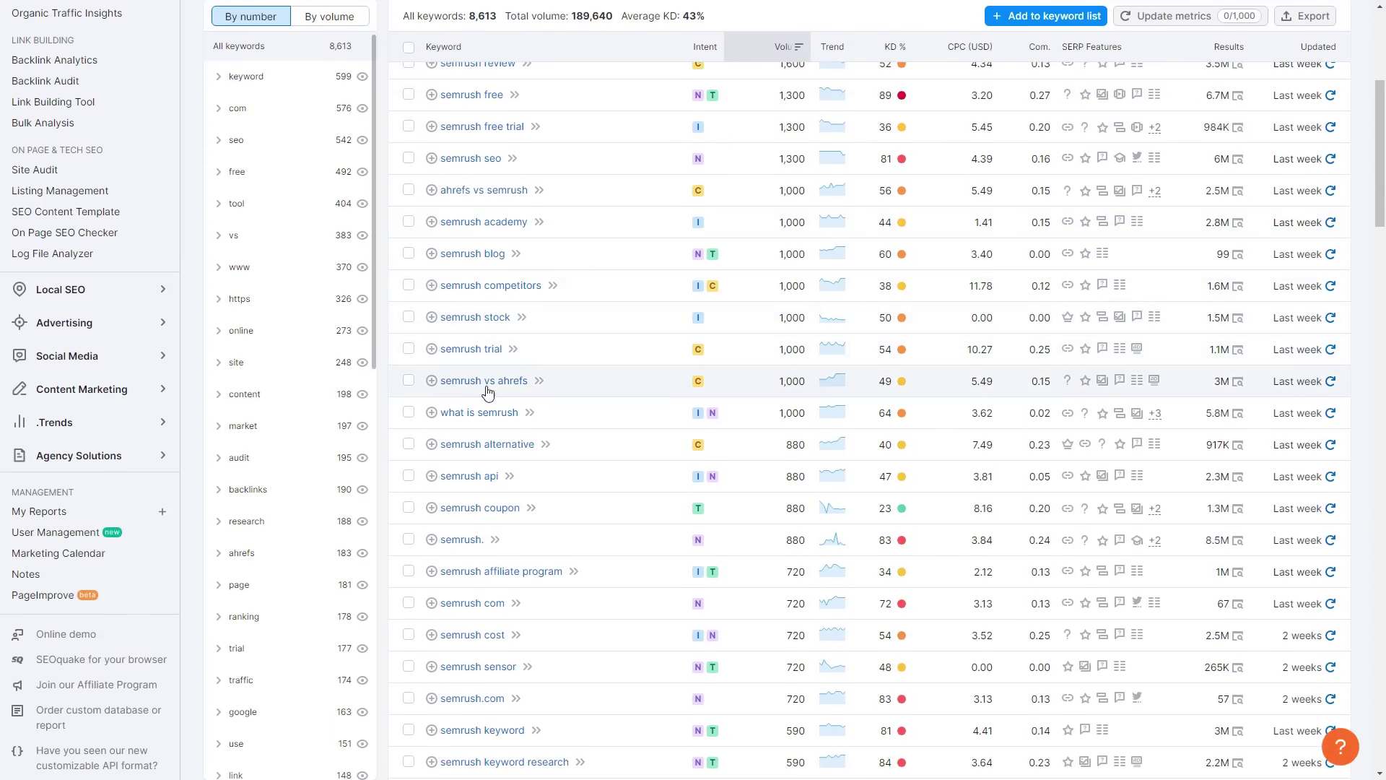
scroll(506, 372, down, 1)
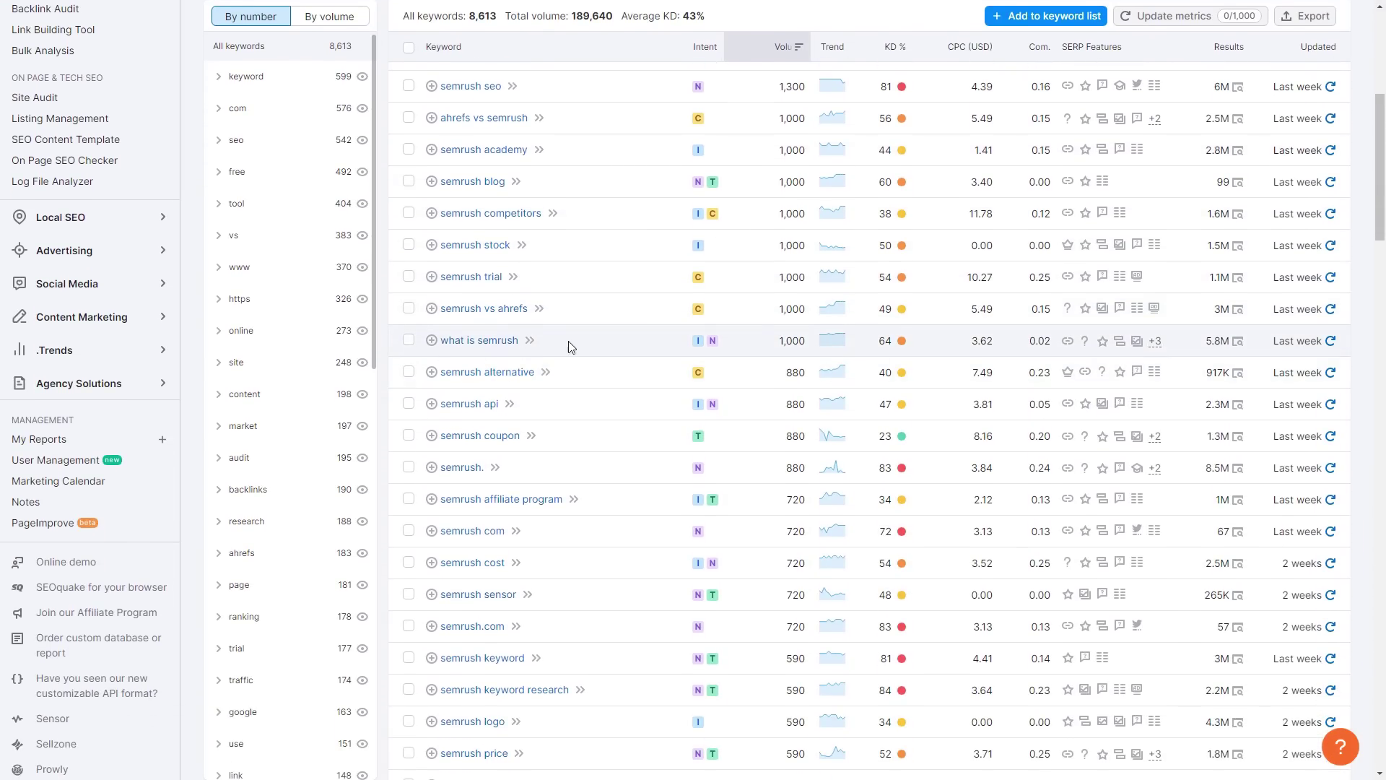
scroll(560, 344, down, 6)
scroll(571, 365, up, 8)
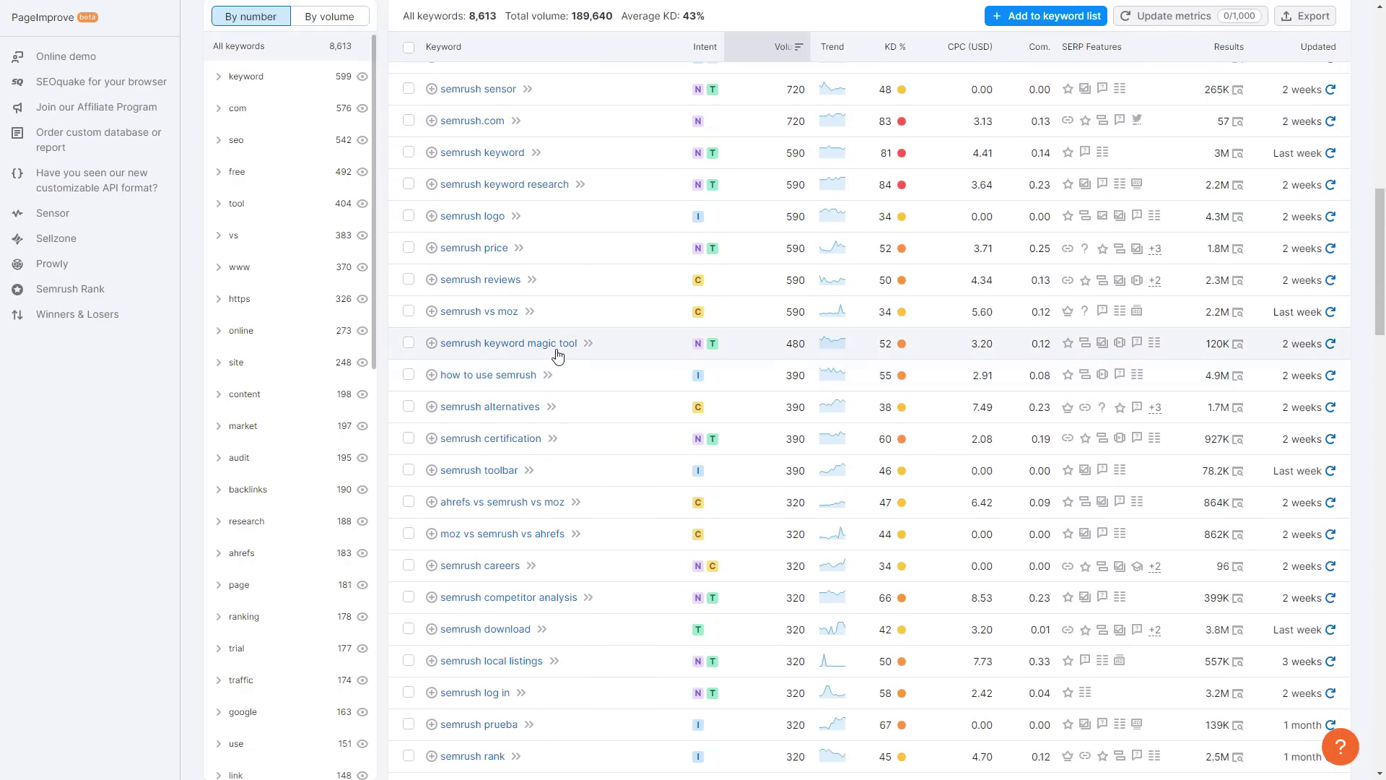
scroll(549, 361, up, 4)
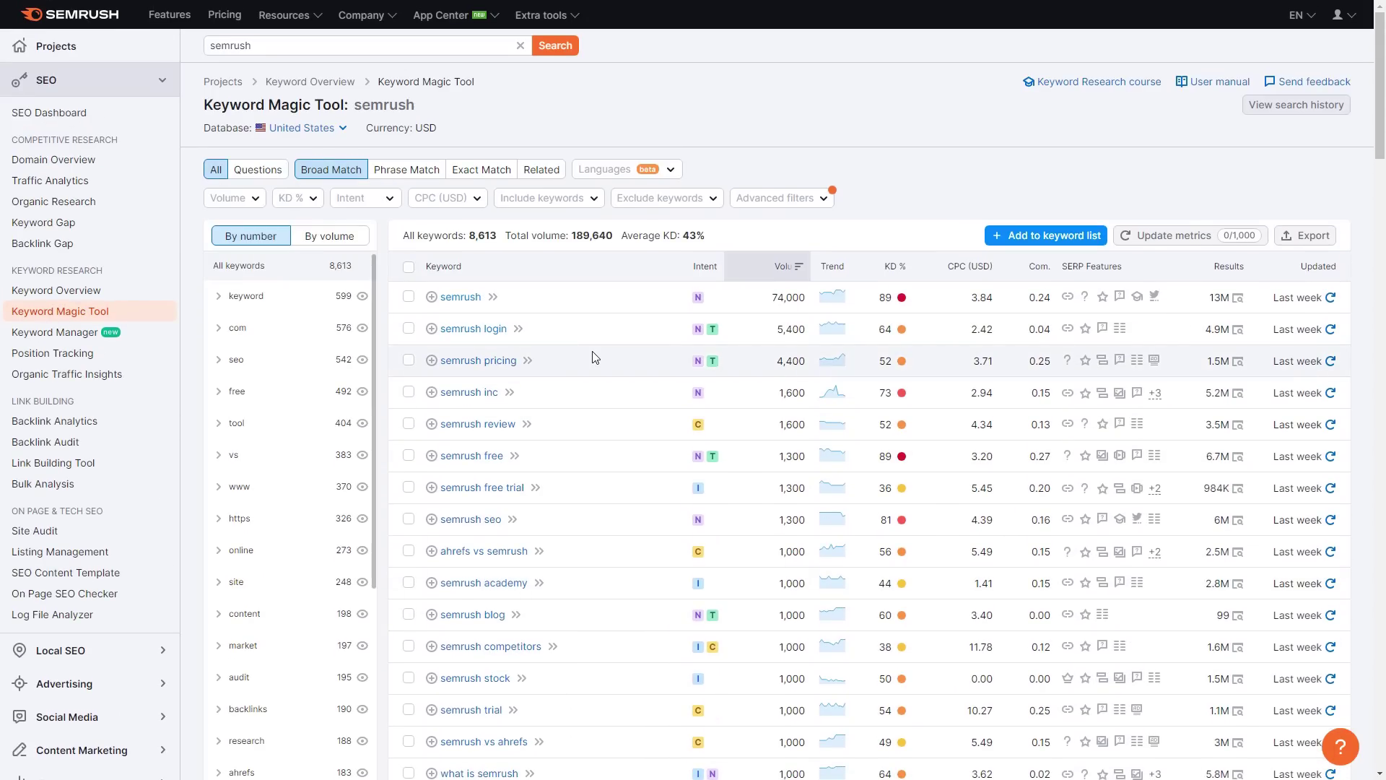
click(260, 172)
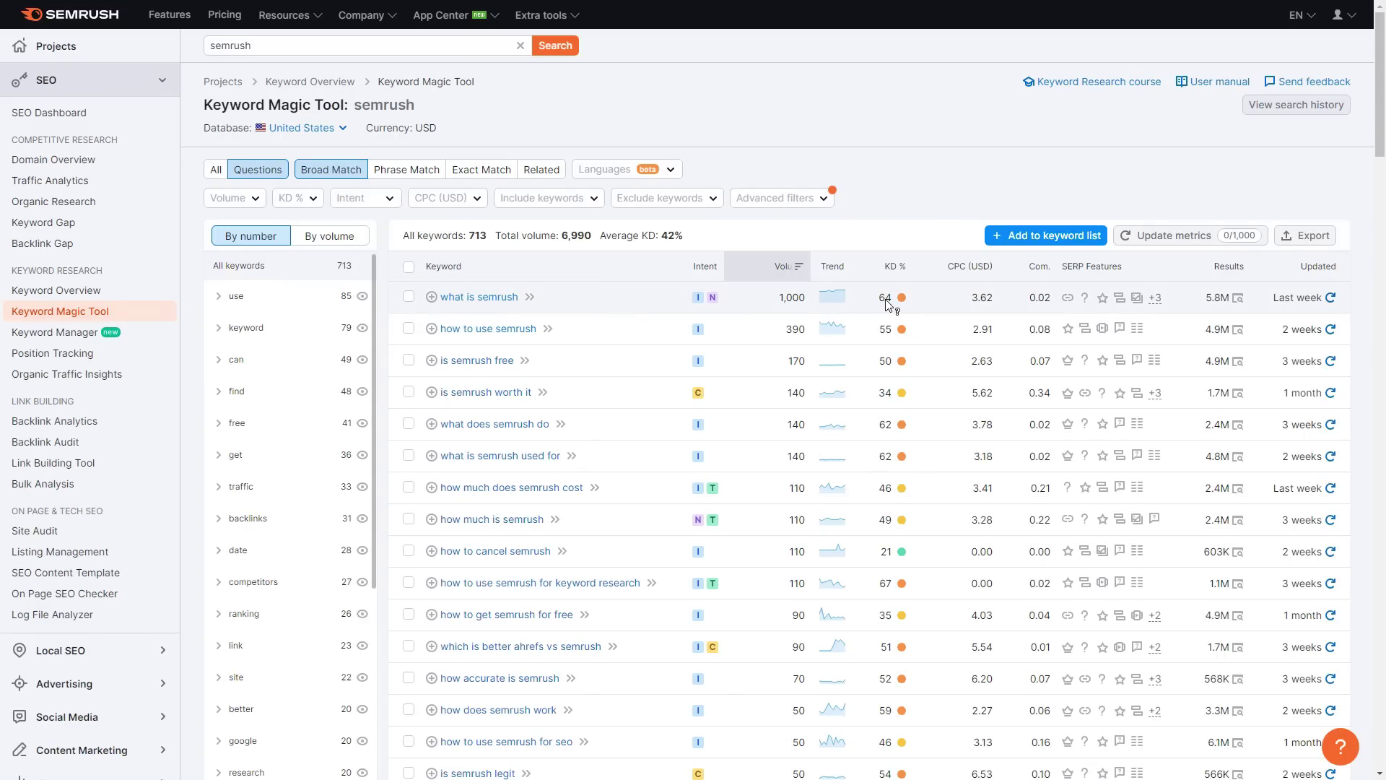
key(alt+Left)
click(309, 201)
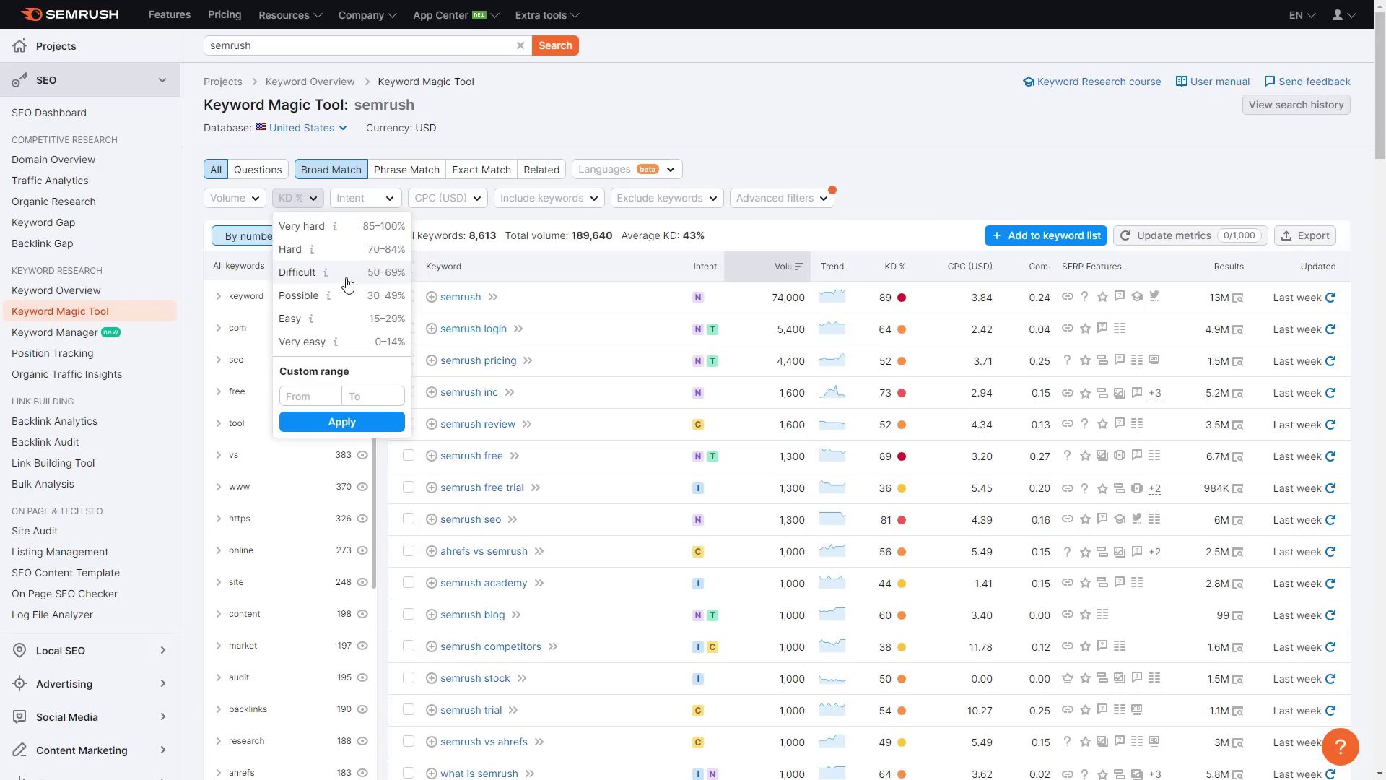
Apply KD Very easy, leaving 56 'semrush' keywords with 7% average KD.
click(315, 343)
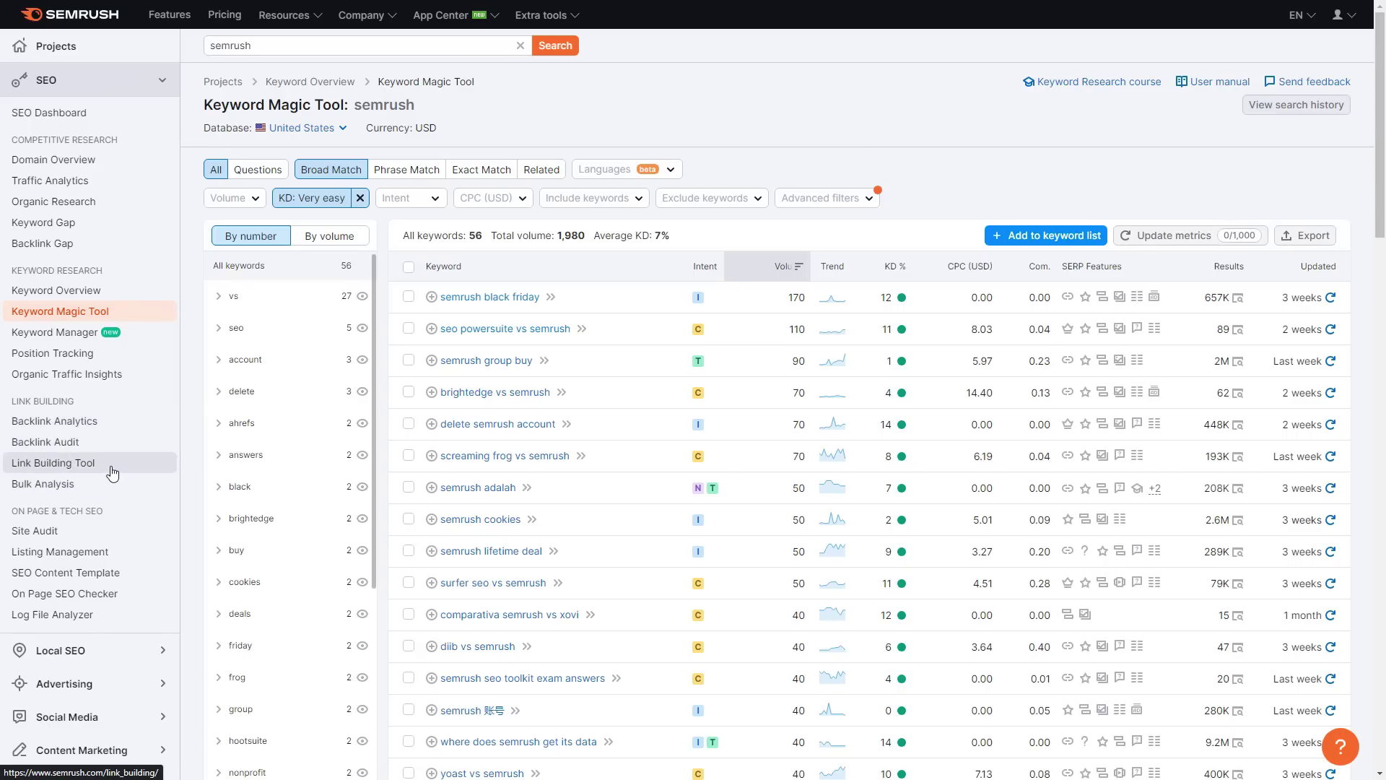
Analyze gamesradar.com in Backlink Analytics and list its individual backlinks.
click(108, 430)
text(gamesradar.com)
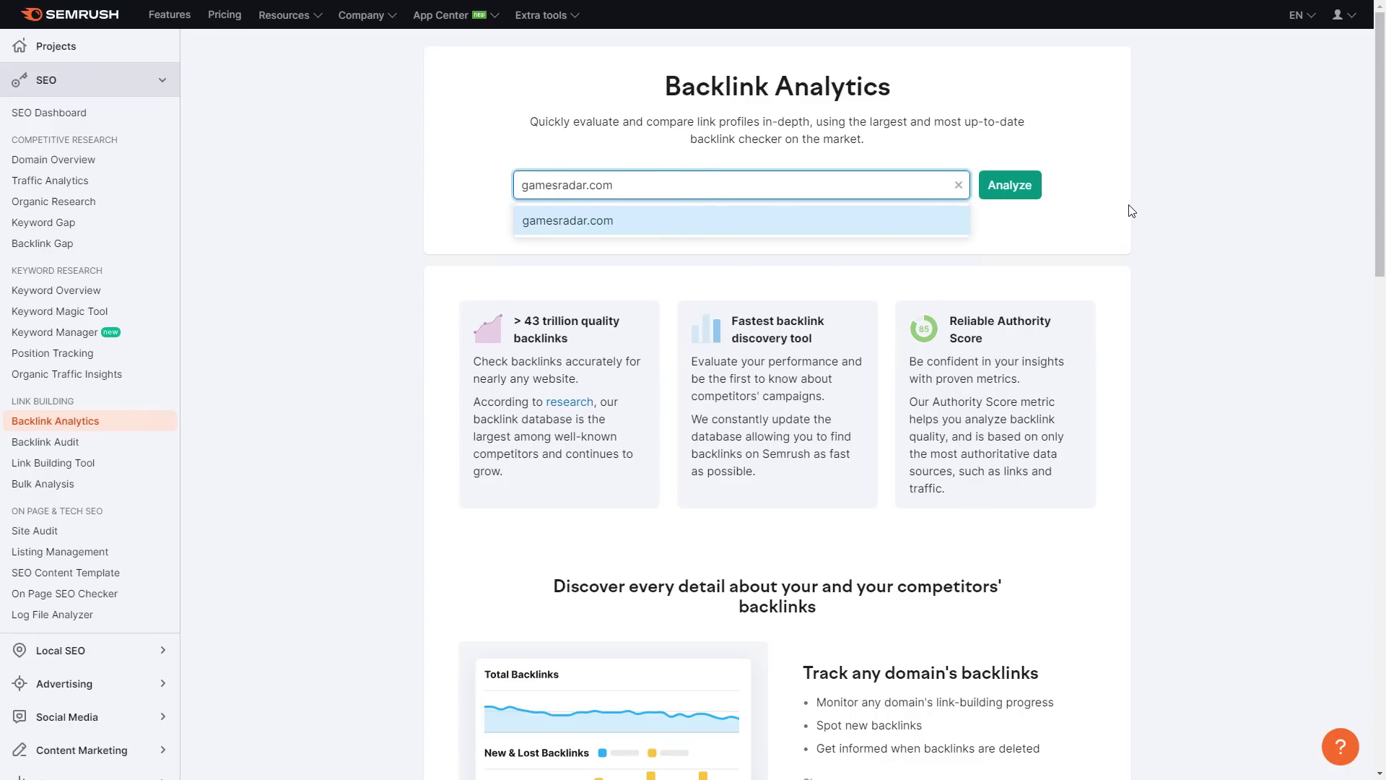
click(1017, 189)
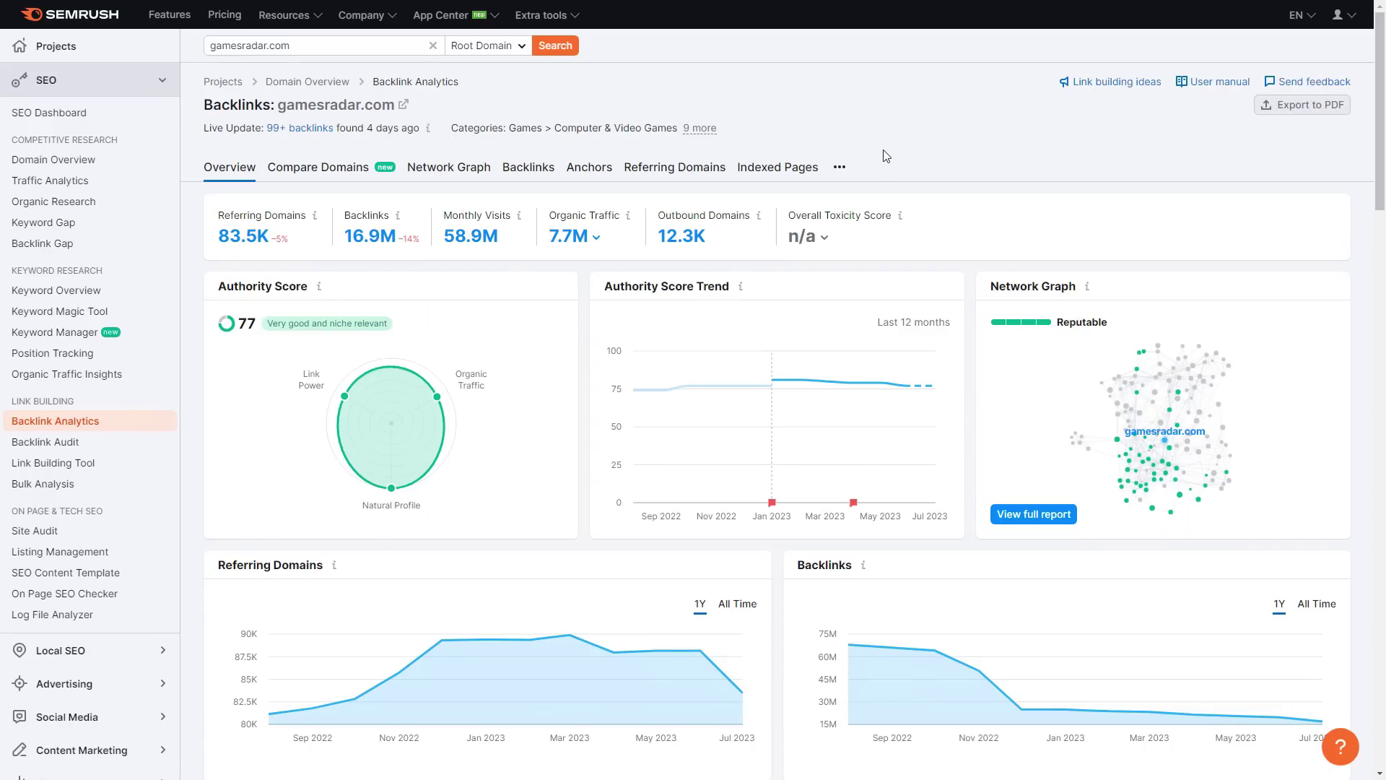
click(542, 172)
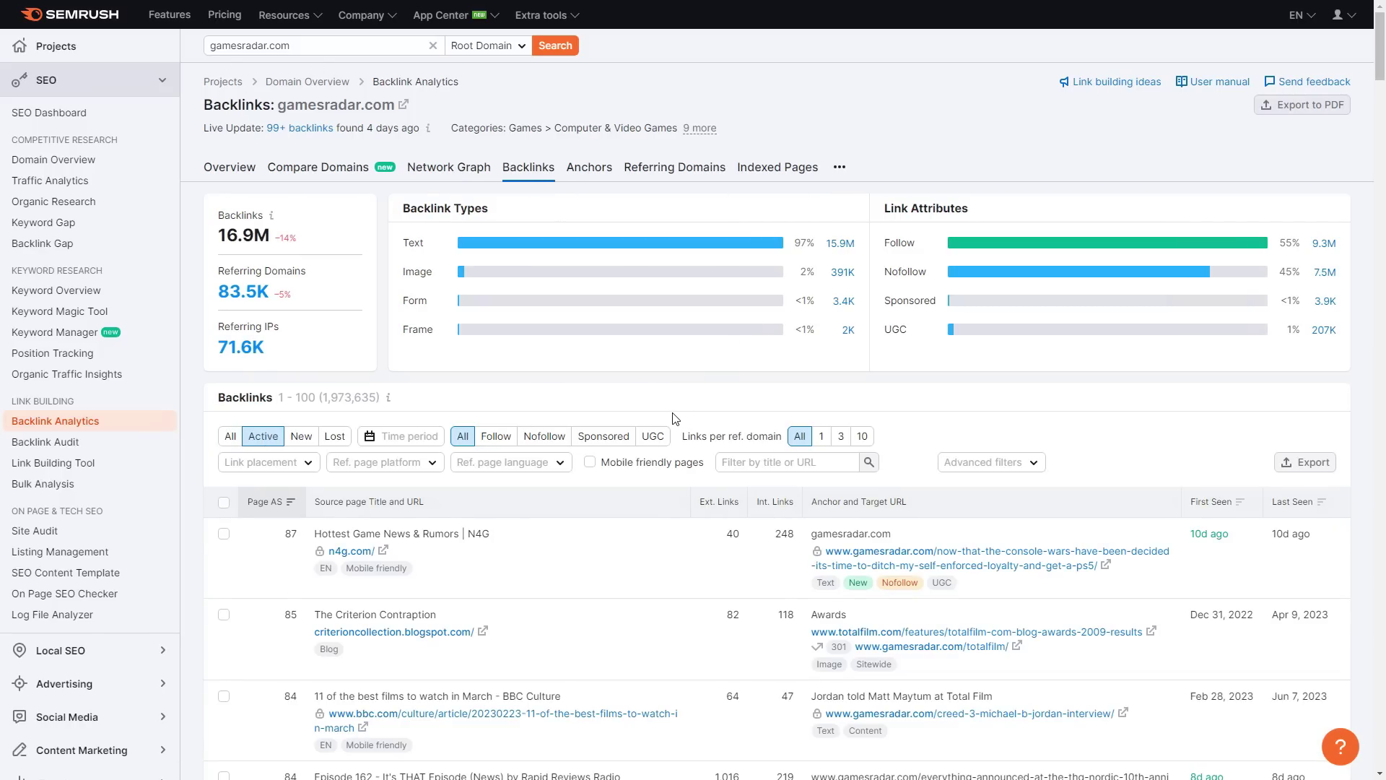
scroll(668, 412, down, 3)
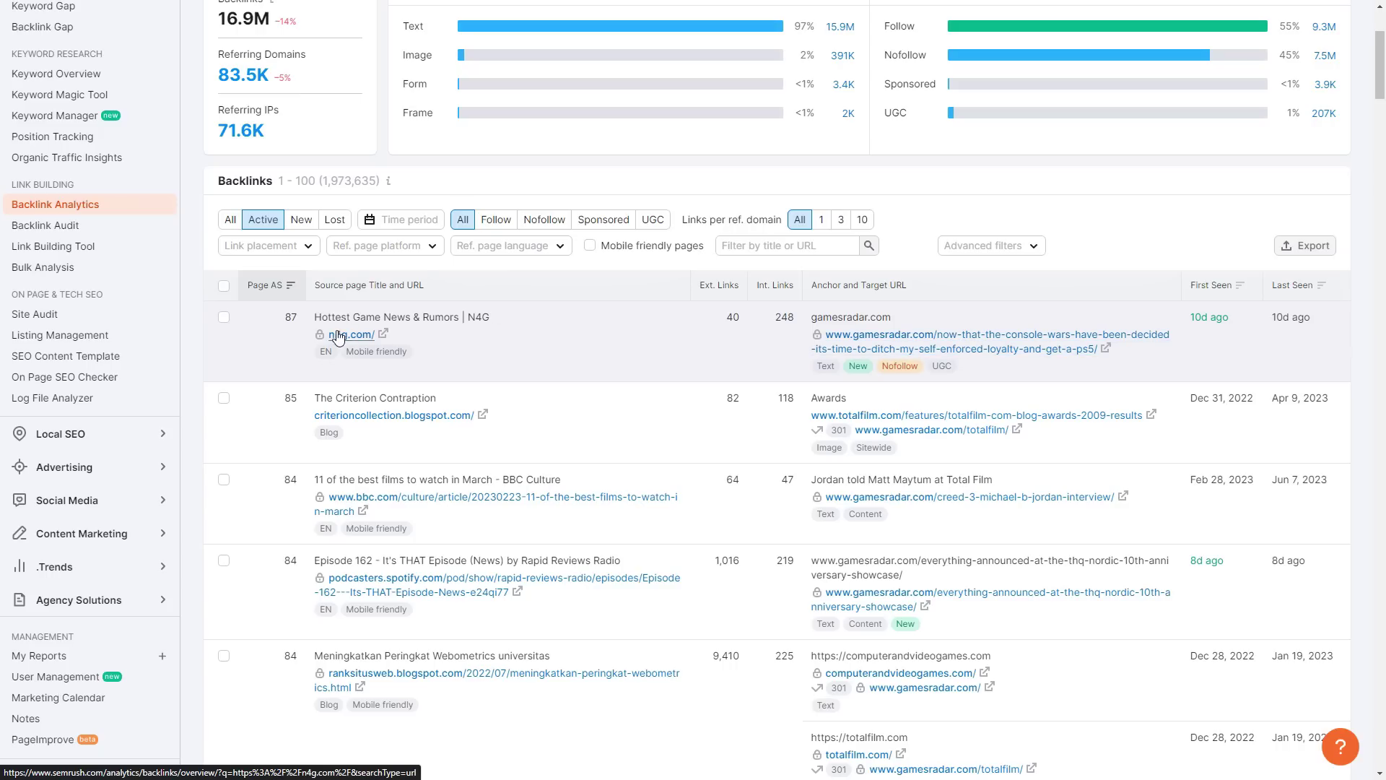
scroll(769, 361, up, 1)
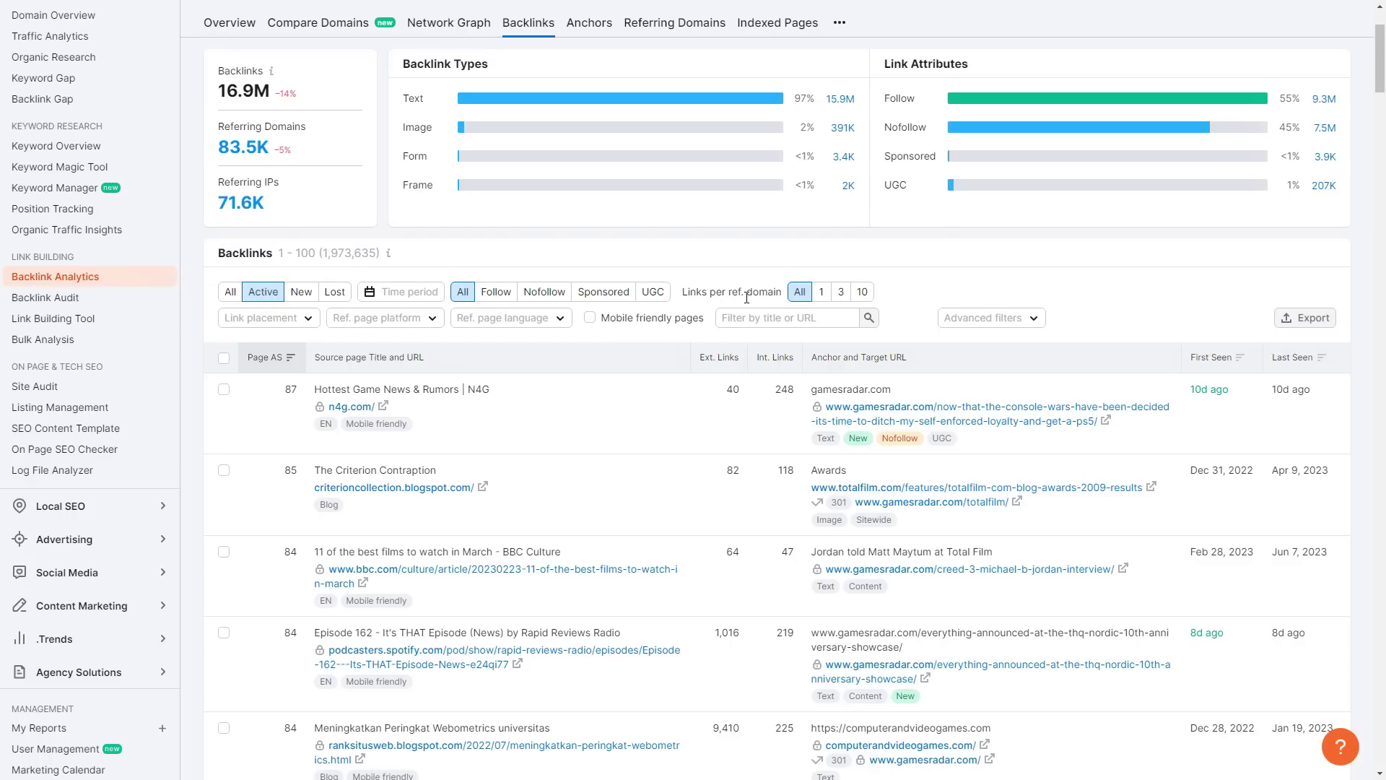
Set 'Links per ref. domain' to 1, cutting gamesradar.com's backlinks to 69,412.
click(823, 293)
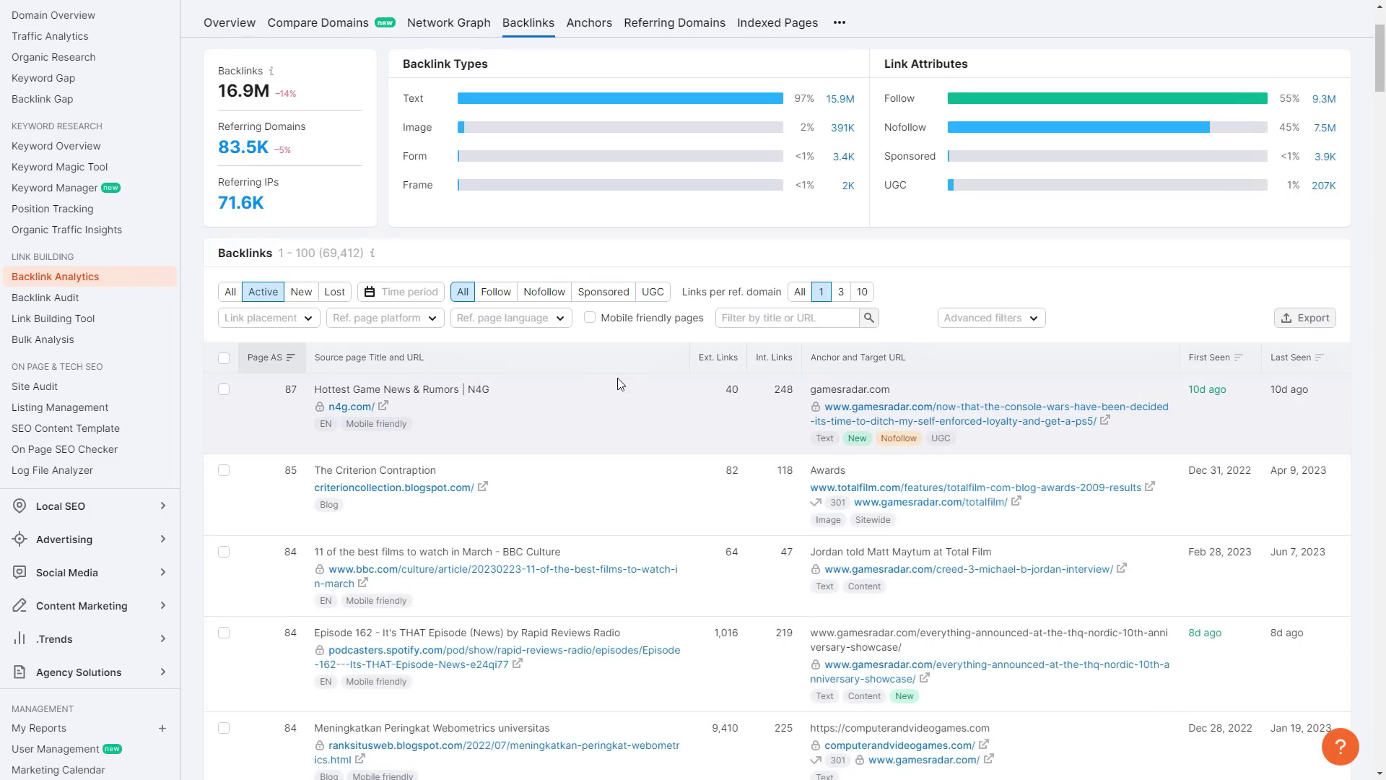
scroll(628, 372, down, 1)
scroll(654, 358, down, 2)
scroll(595, 395, up, 3)
Scroll through the one-per-domain backlinks table, led by n4g.com.
scroll(610, 408, down, 1)
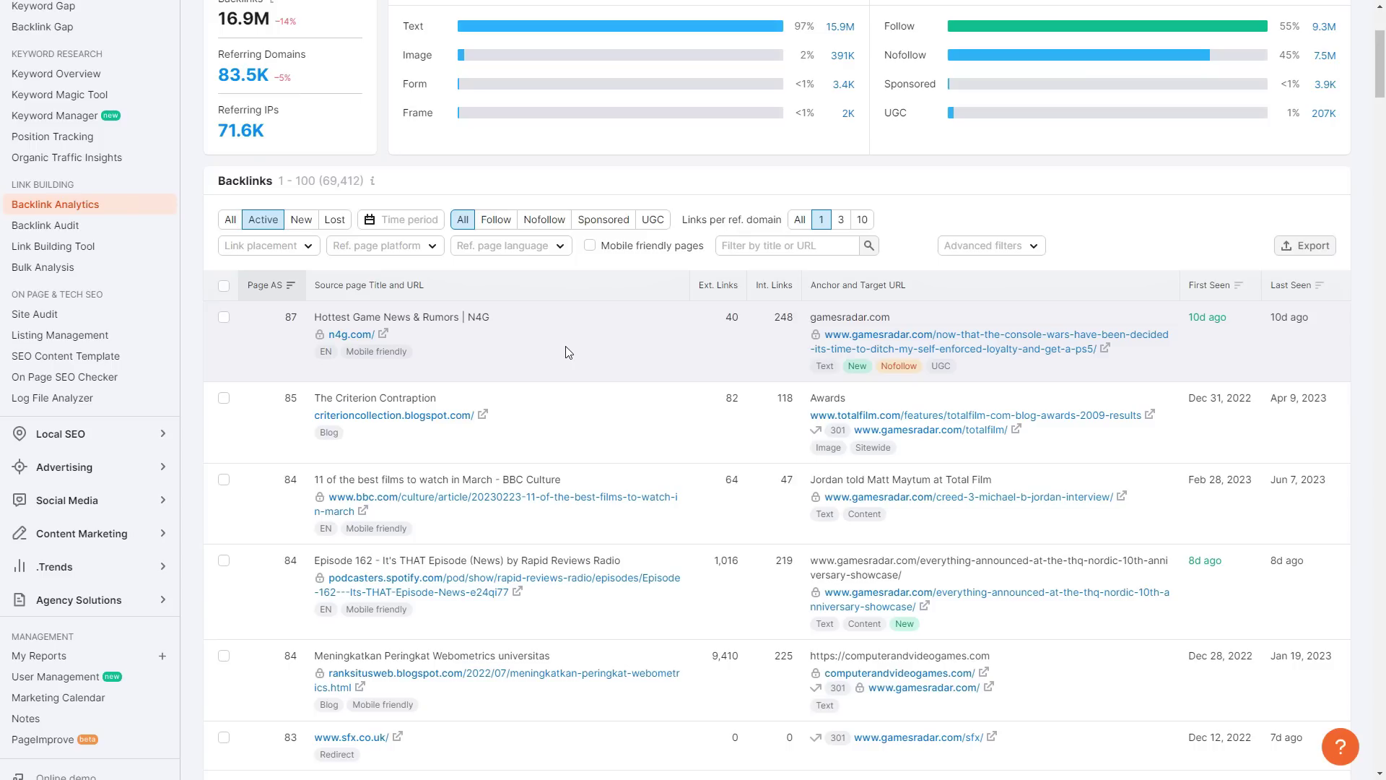
scroll(614, 350, up, 1)
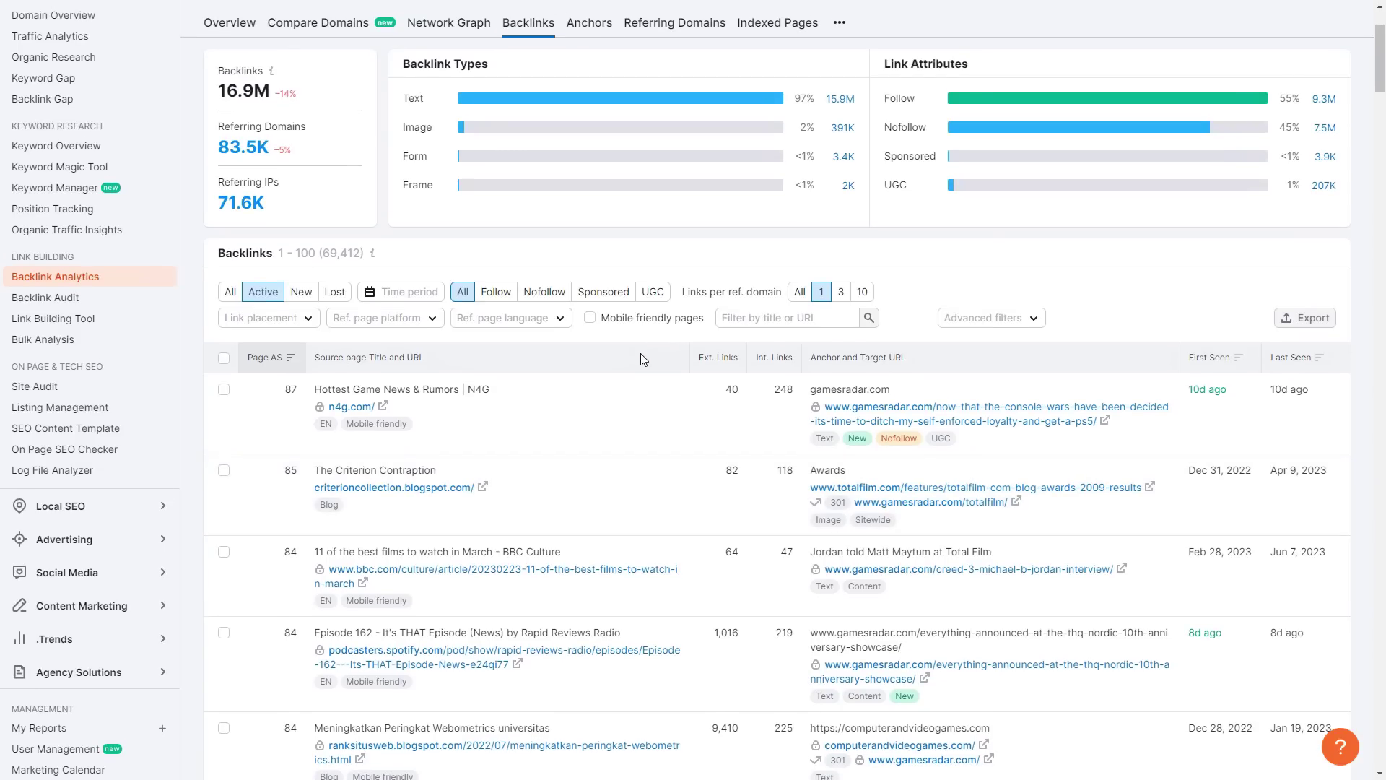
scroll(643, 359, up, 2)
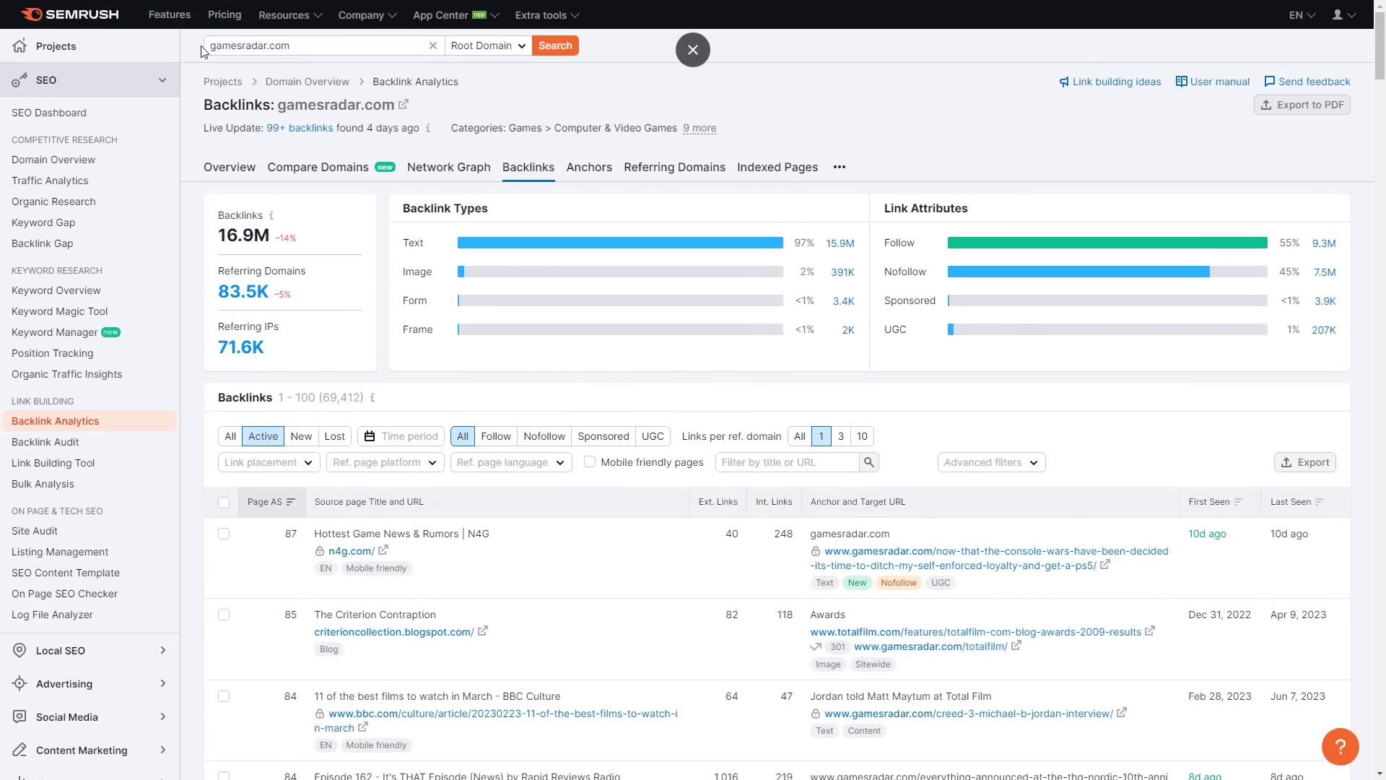
scroll(444, 357, down, 1)
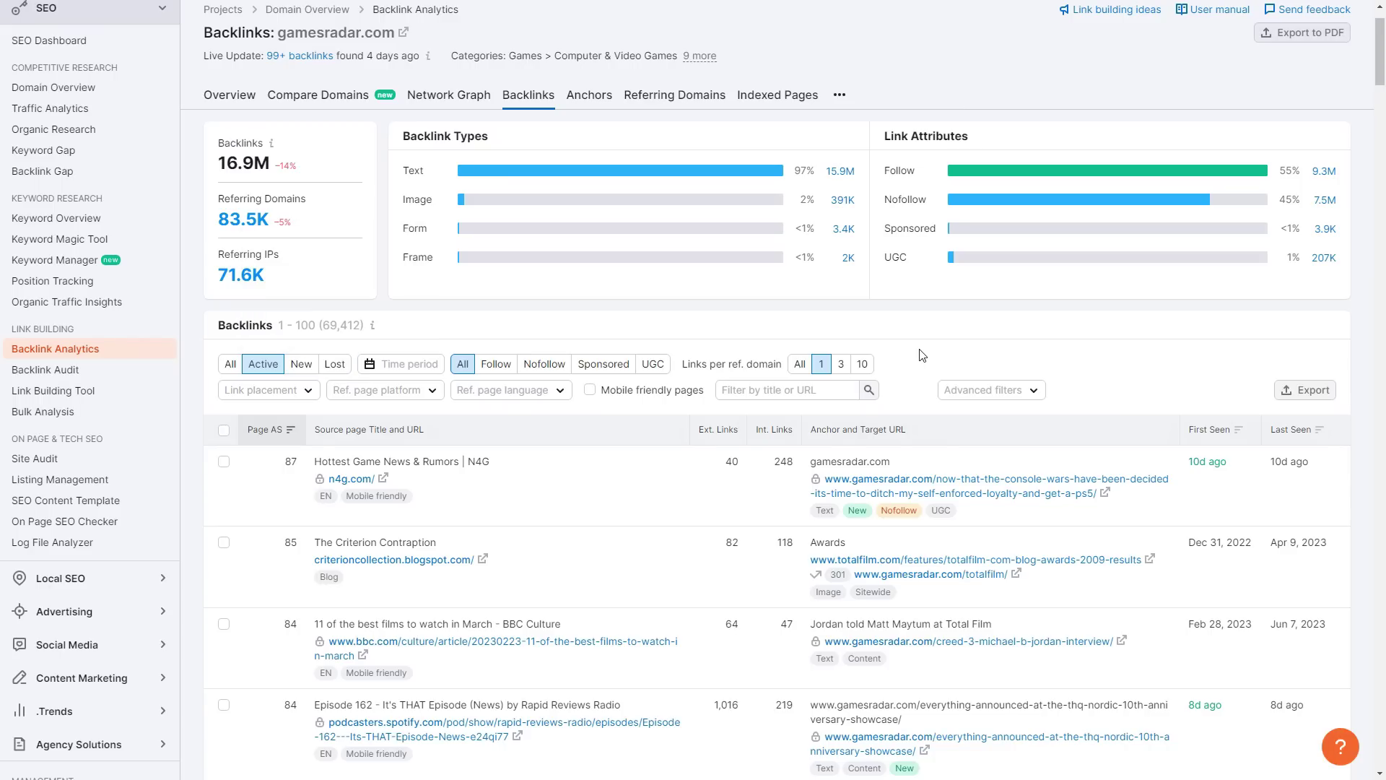
scroll(916, 354, up, 1)
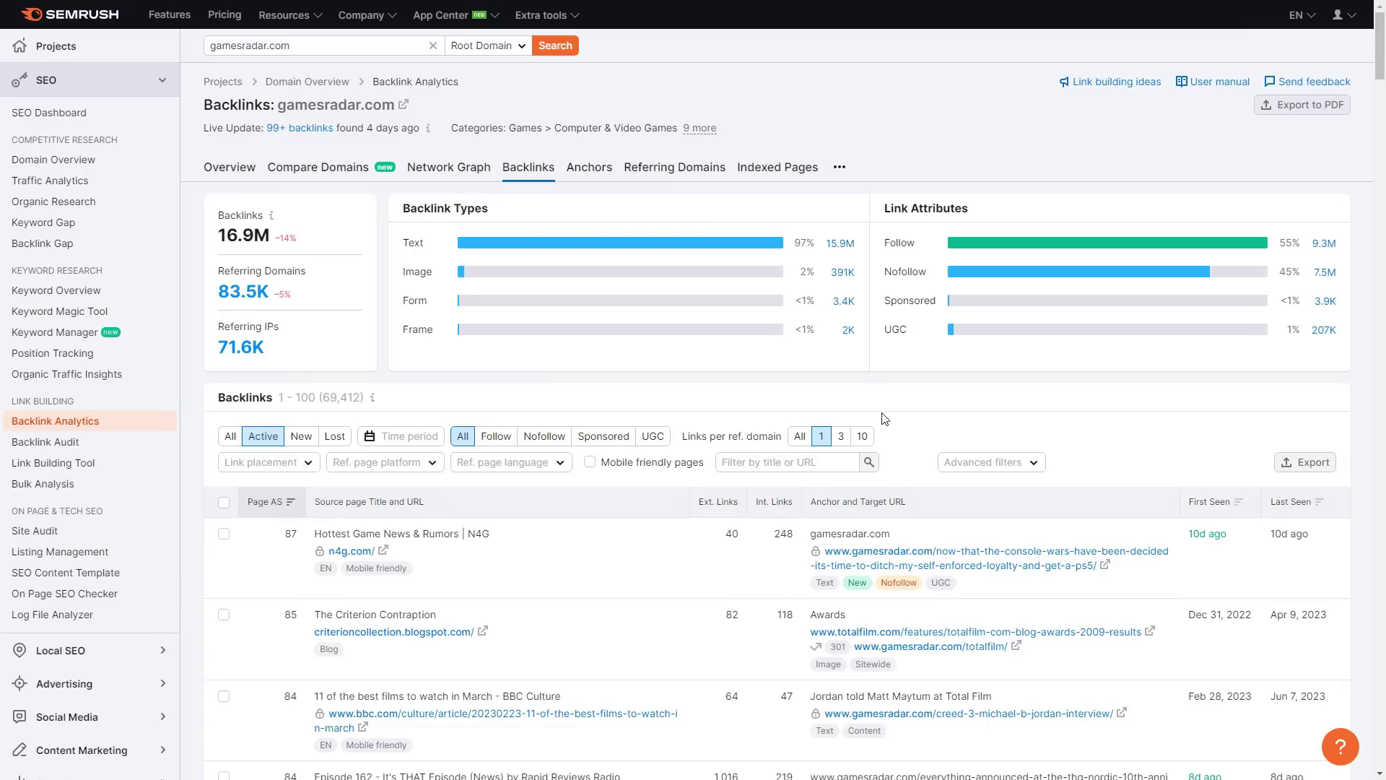
scroll(886, 419, down, 2)
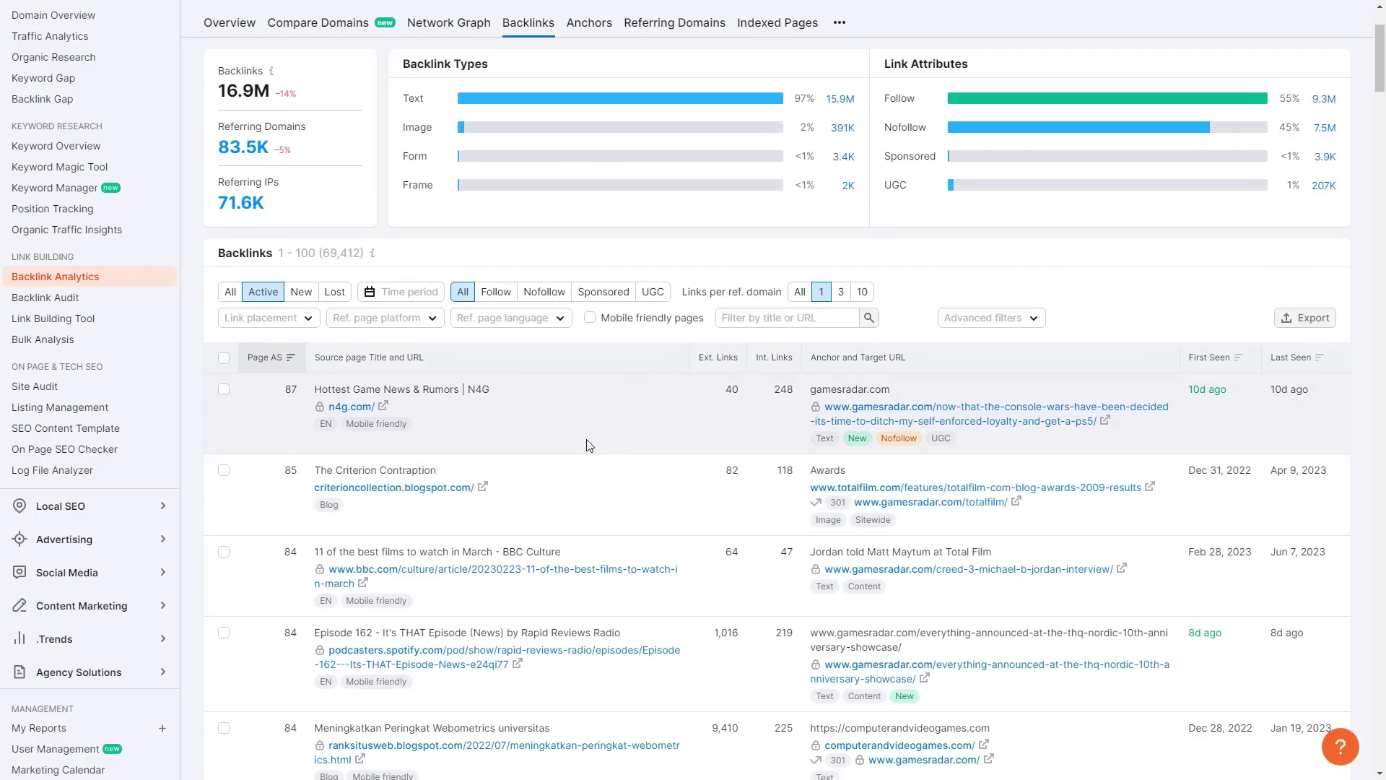
scroll(636, 441, up, 1)
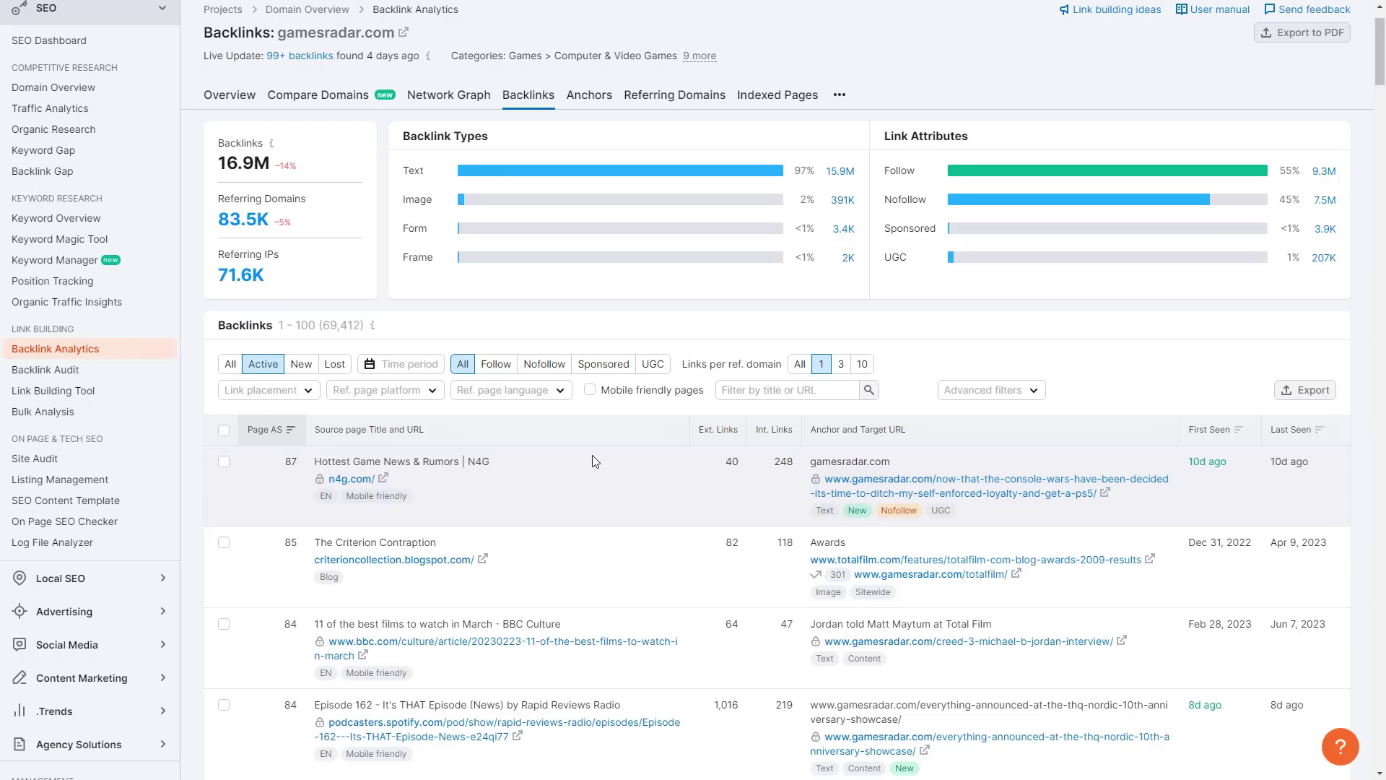
scroll(592, 461, up, 1)
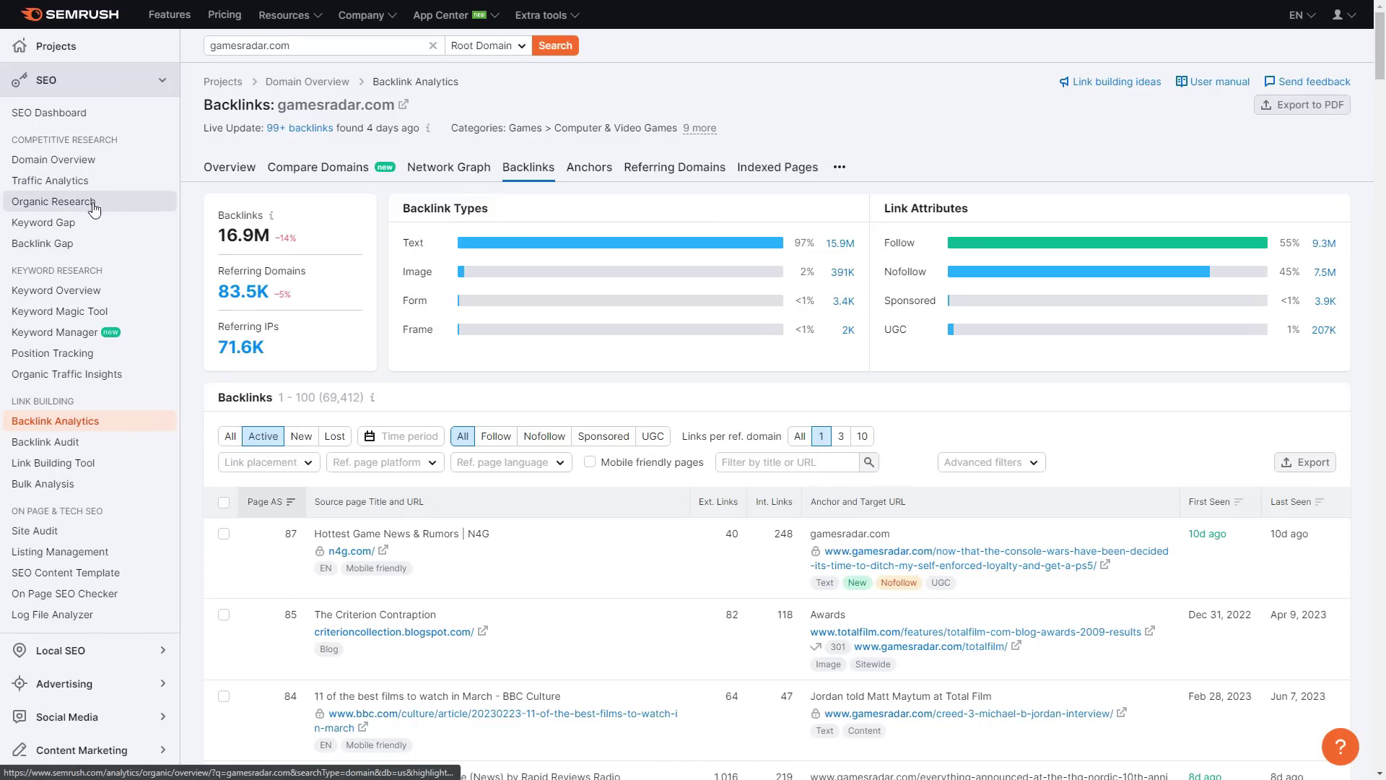
scroll(101, 209, down, 2)
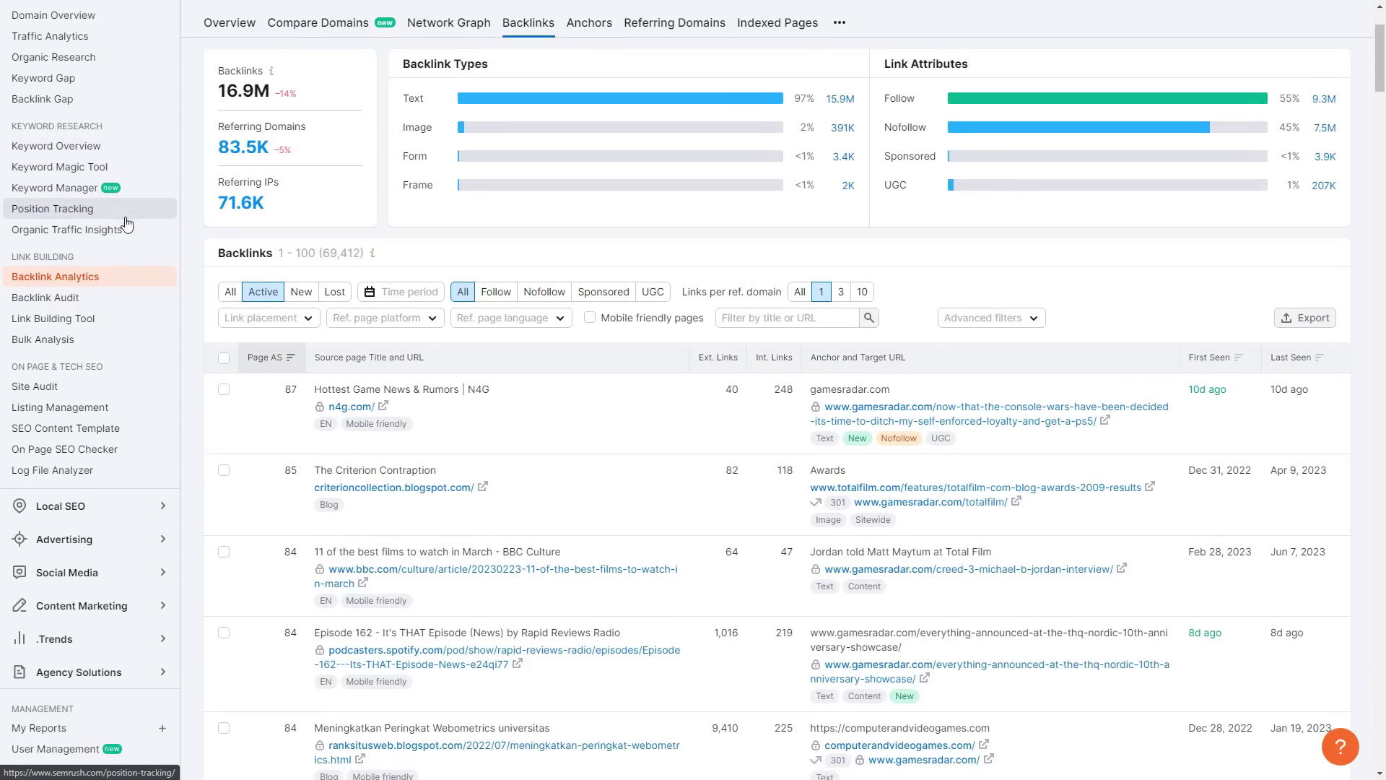
scroll(108, 231, down, 1)
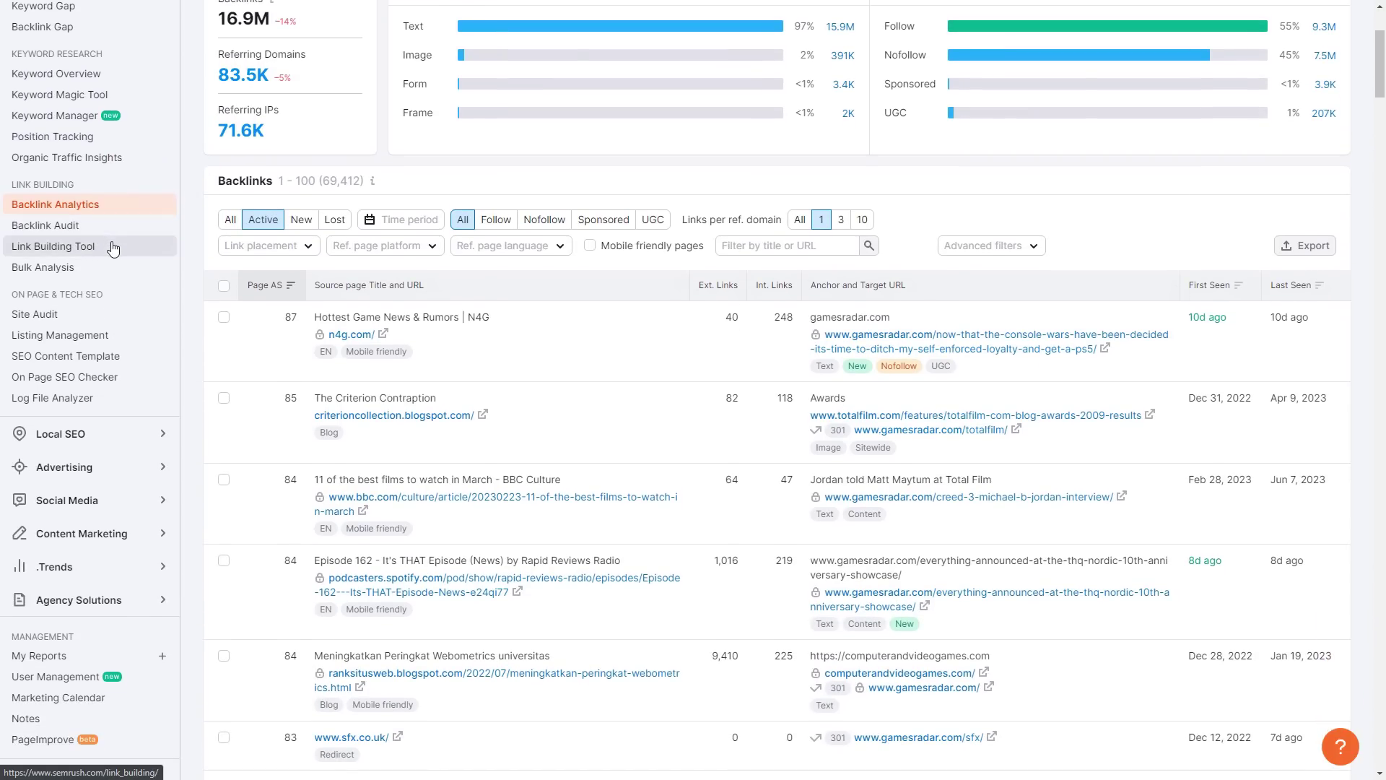
scroll(51, 275, down, 2)
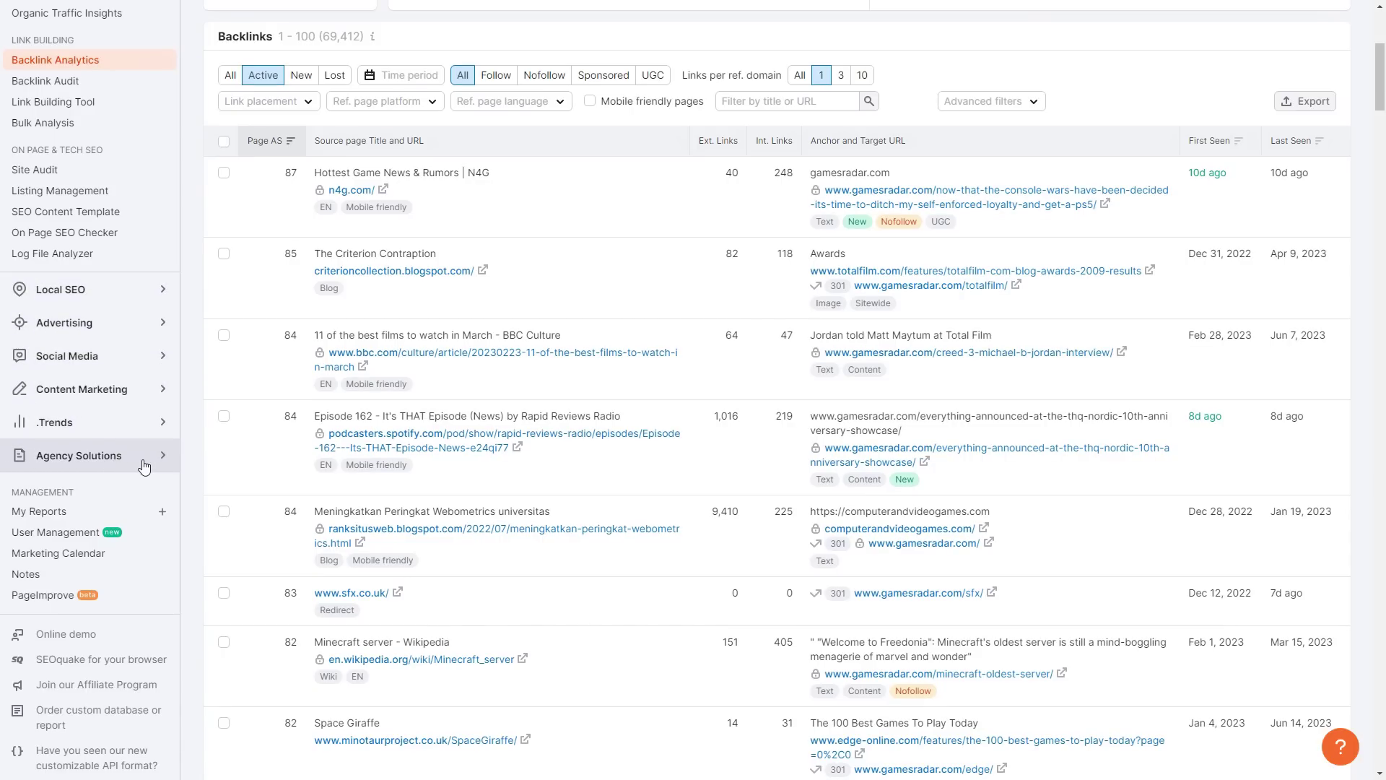
scroll(141, 418, up, 3)
scroll(140, 412, up, 2)
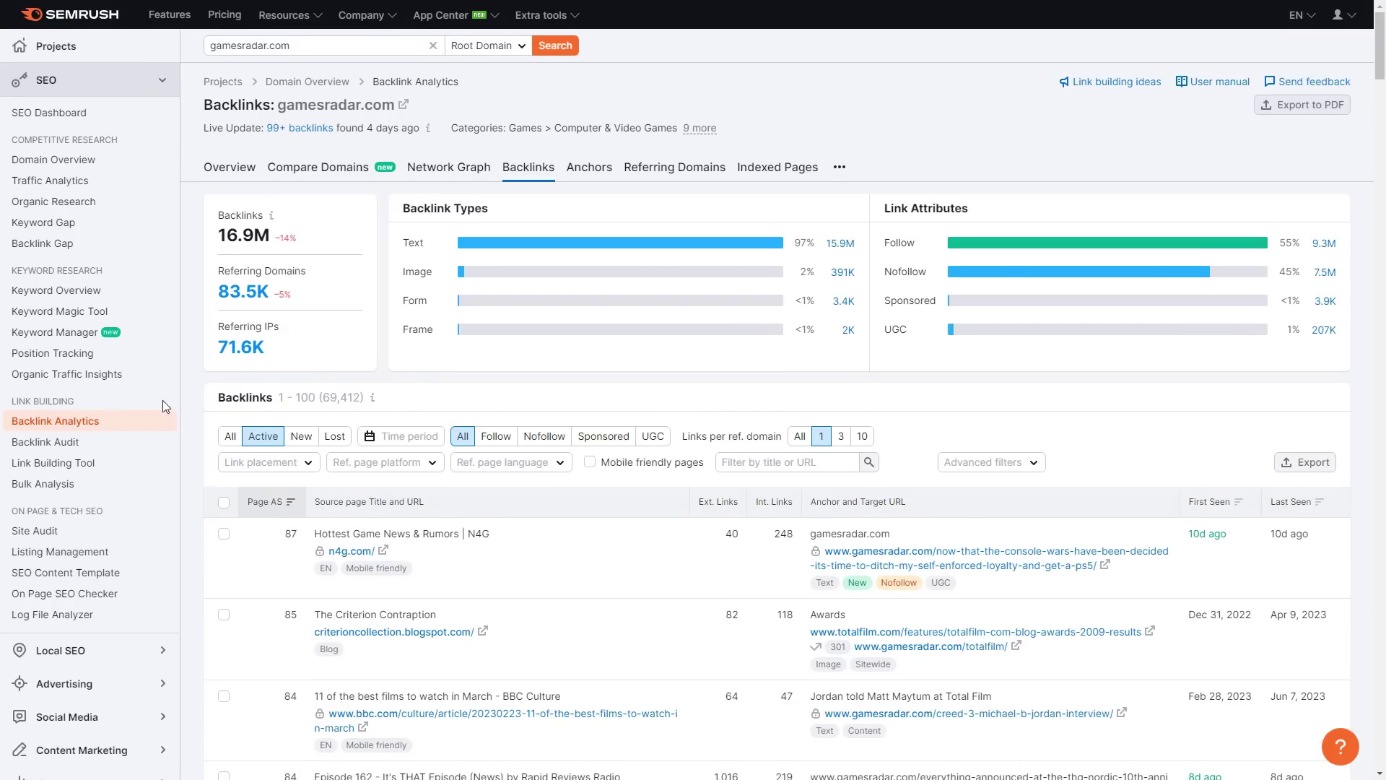